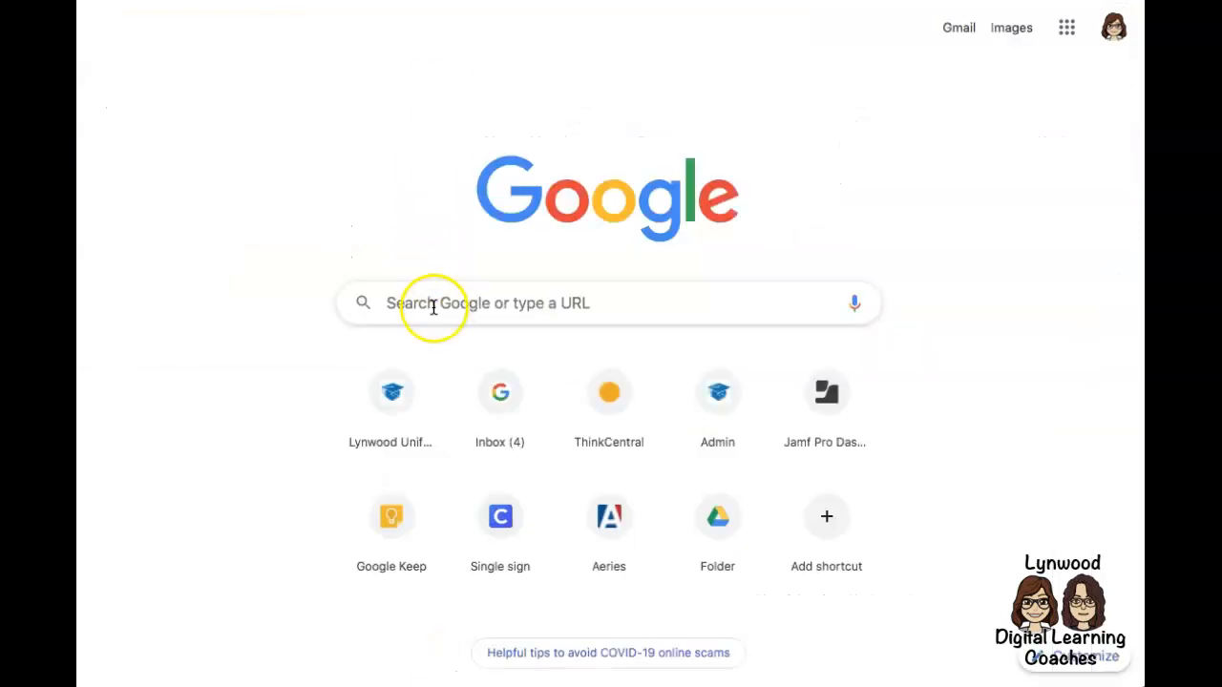
# - Go to drawings.google.com and open a new blank Google Drawings file
pyautogui.click(432, 307)
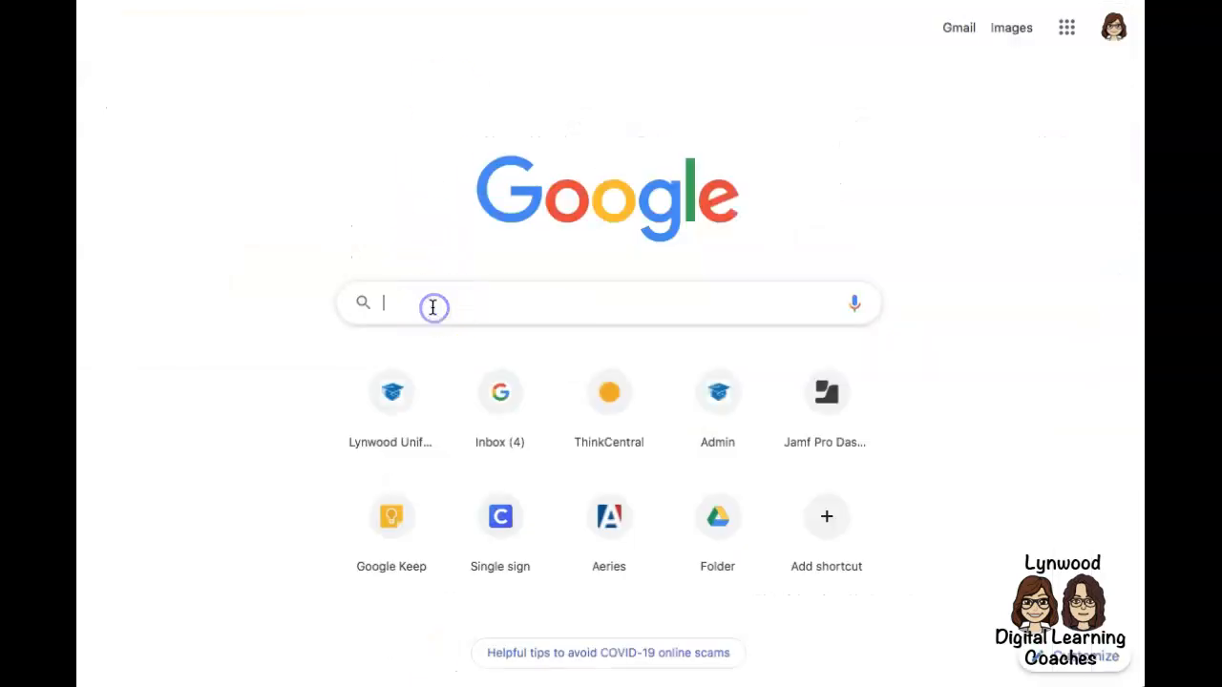
pyautogui.write('drawings.google.com')
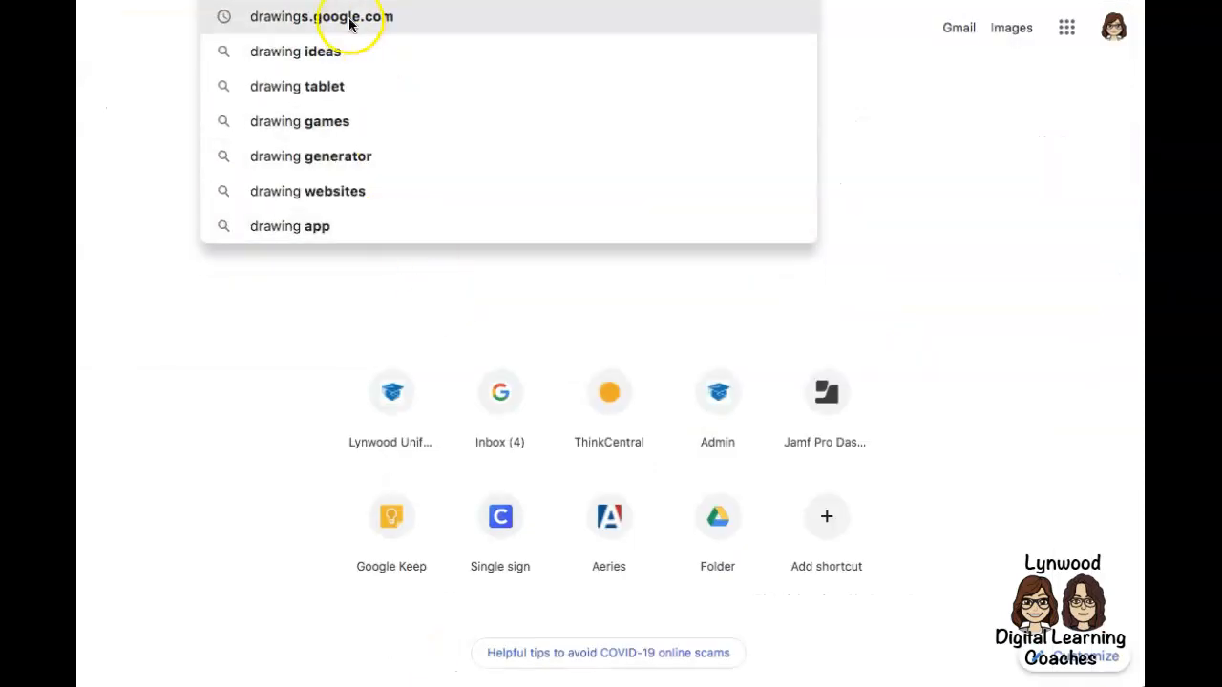
pyautogui.click(351, 16)
pyautogui.click(487, 200)
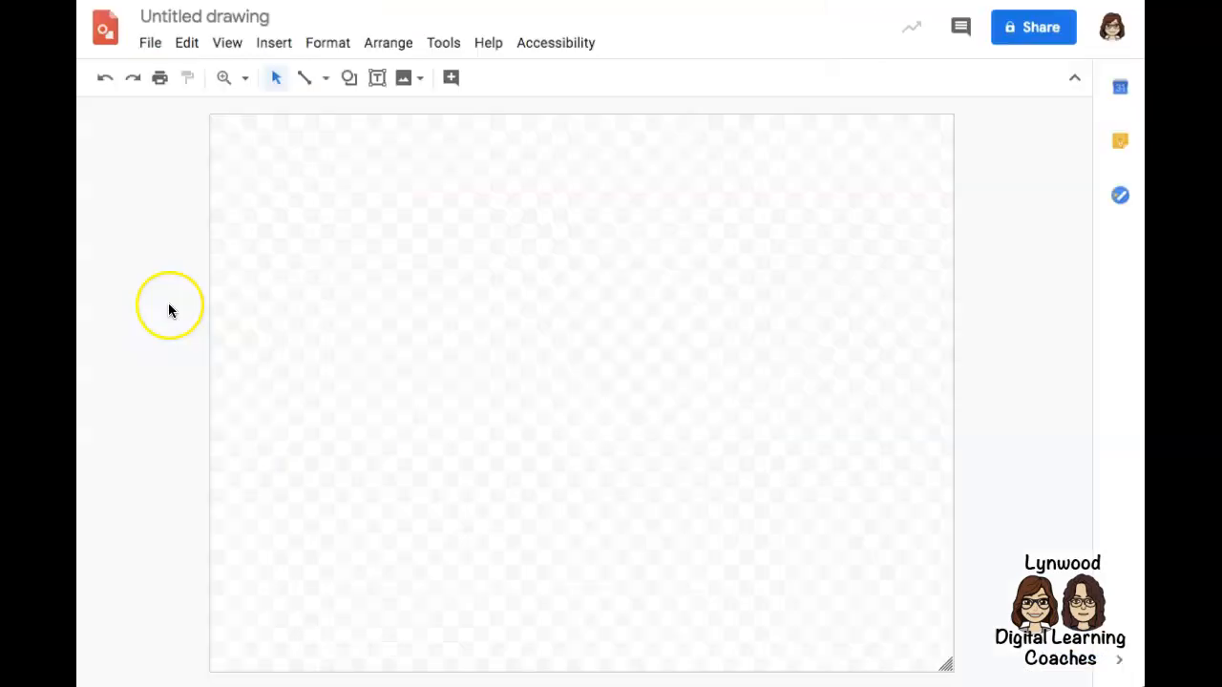
# - Rename the untitled drawing as Demo Drawing
pyautogui.click(187, 16)
pyautogui.write('Demo Drawing')
pyautogui.press('Return')
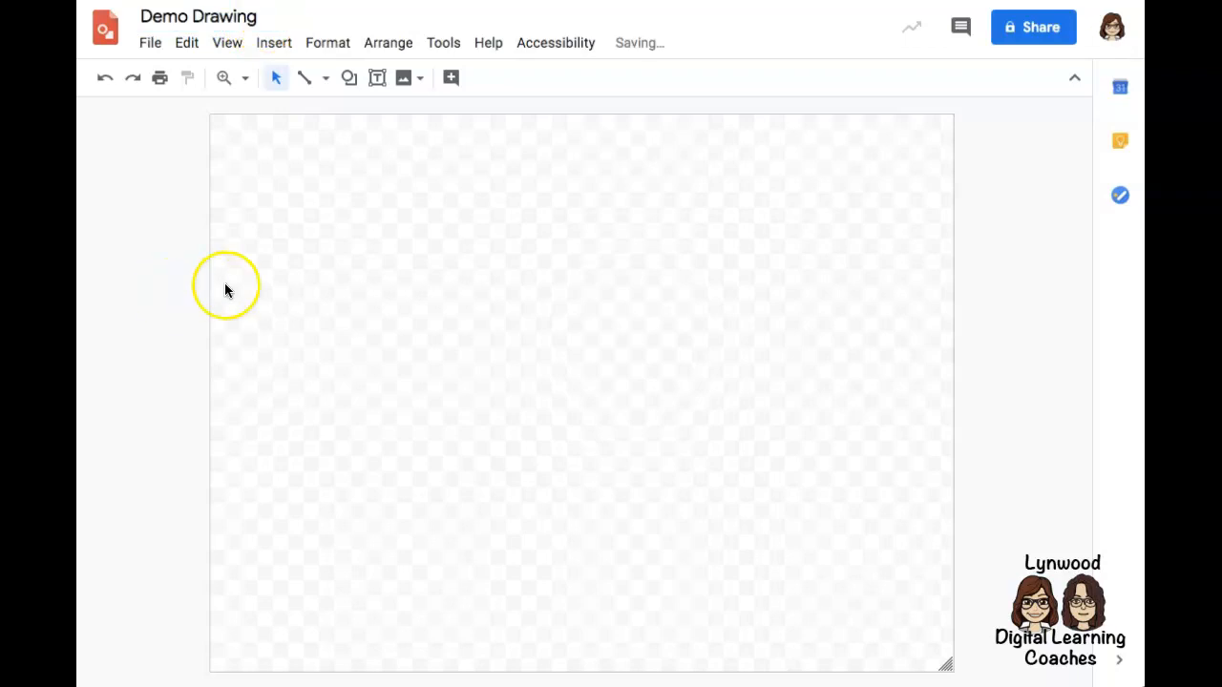
# - Draw a diamond shape in the upper-left part of the canvas and fill it with light green
pyautogui.click(349, 77)
pyautogui.moveTo(469, 123)
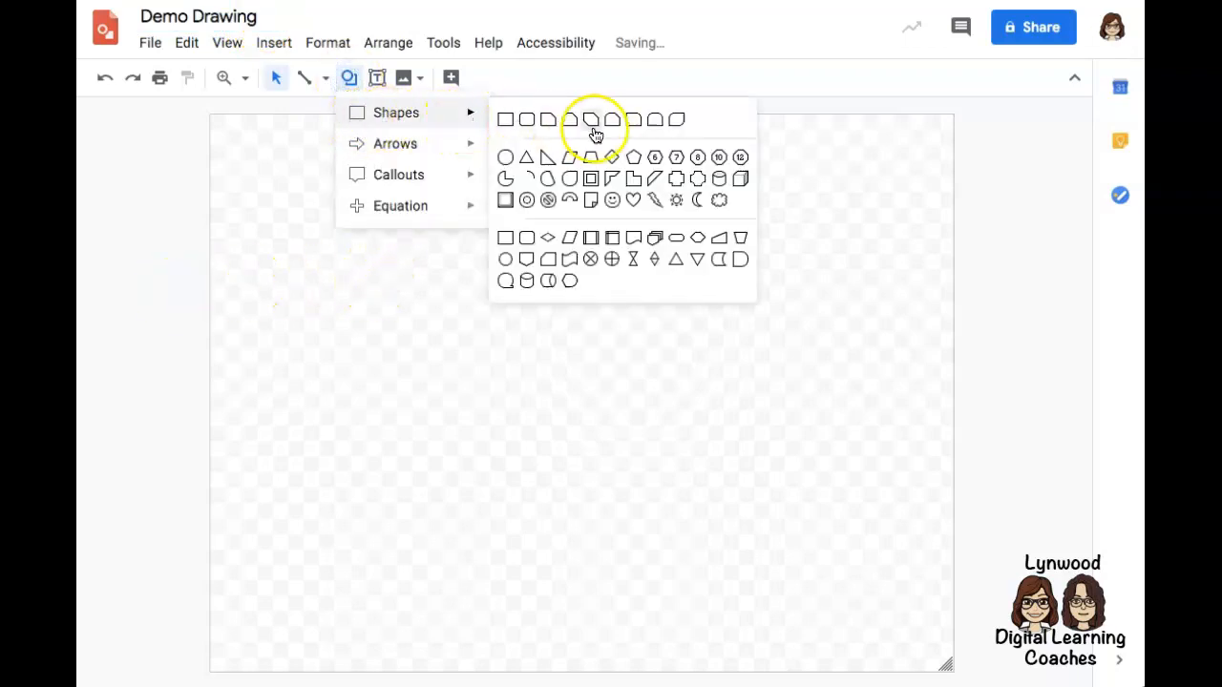
pyautogui.click(616, 164)
pyautogui.moveTo(365, 204); pyautogui.dragTo(541, 373)
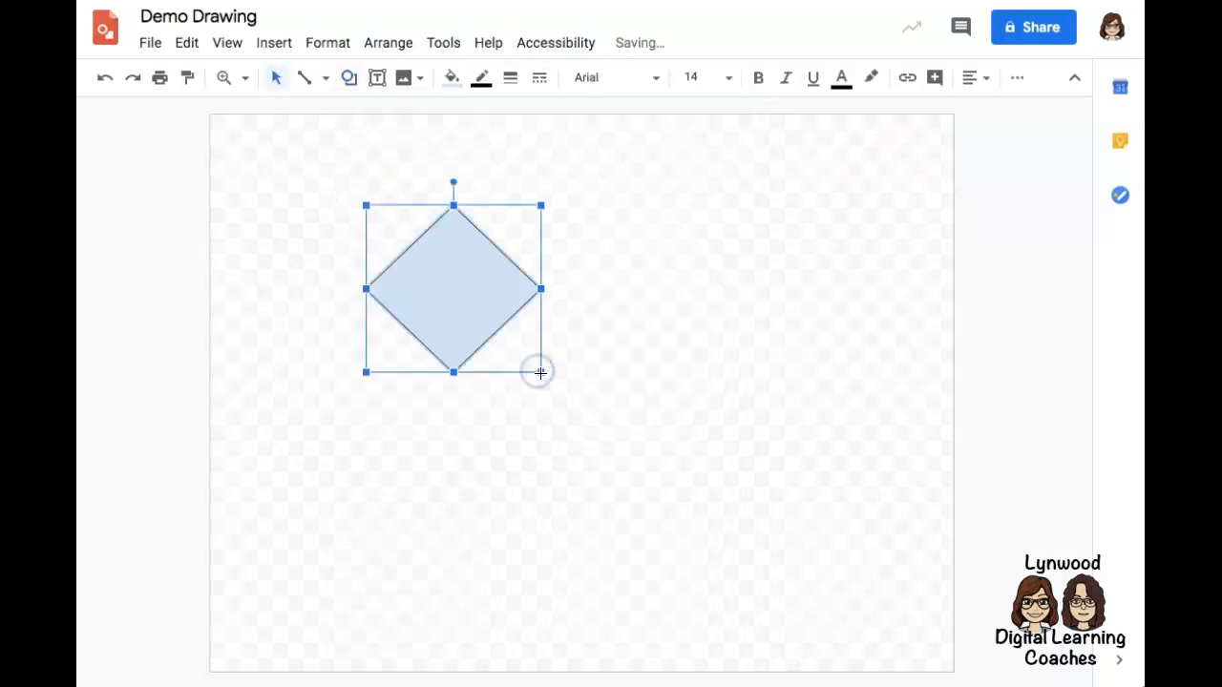
pyautogui.click(452, 79)
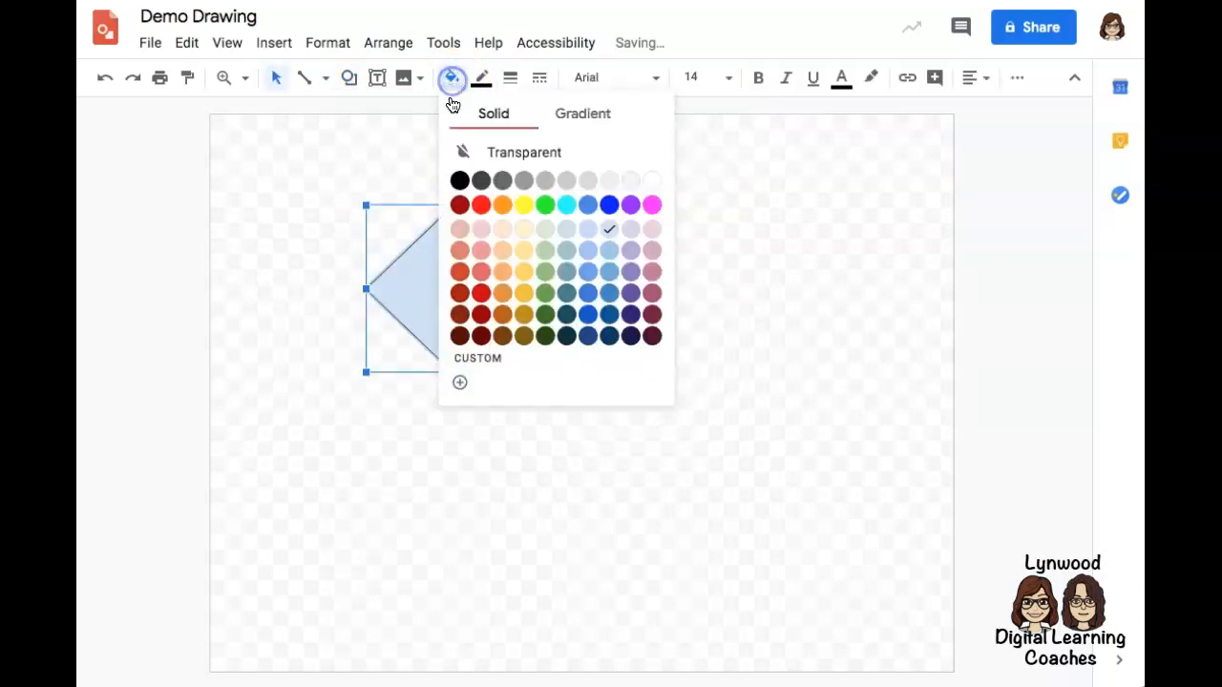
pyautogui.click(546, 259)
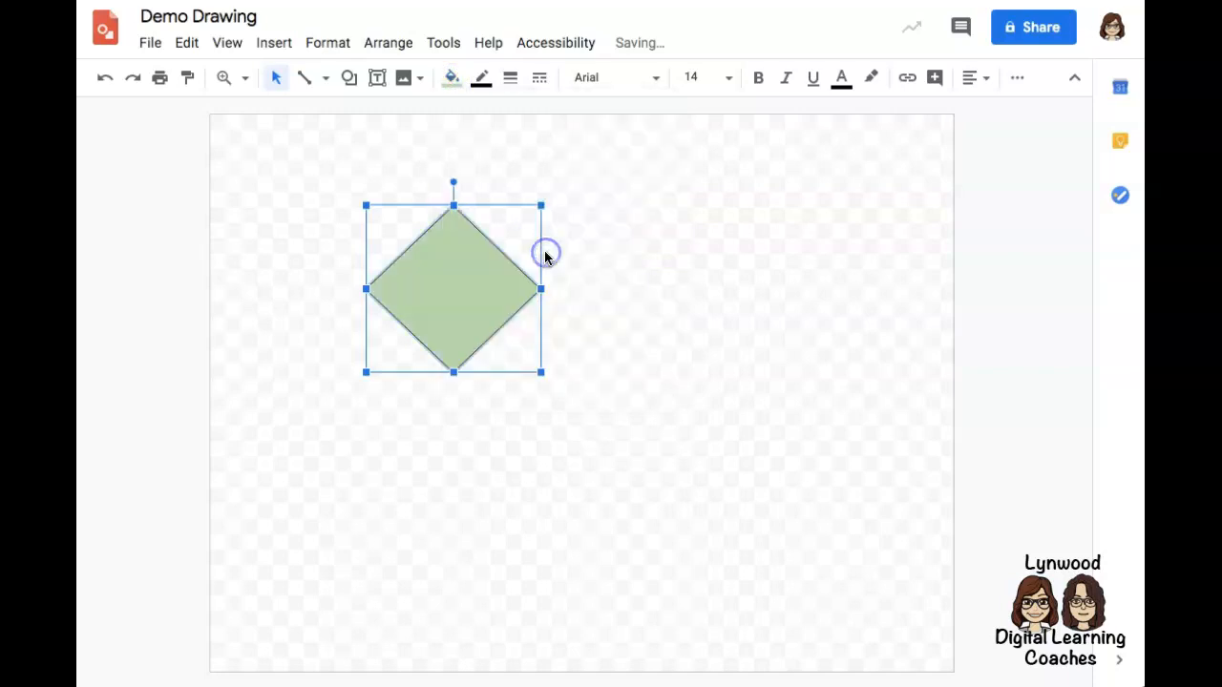
# - Give the diamond a purple outline and a thicker border weight
pyautogui.click(483, 78)
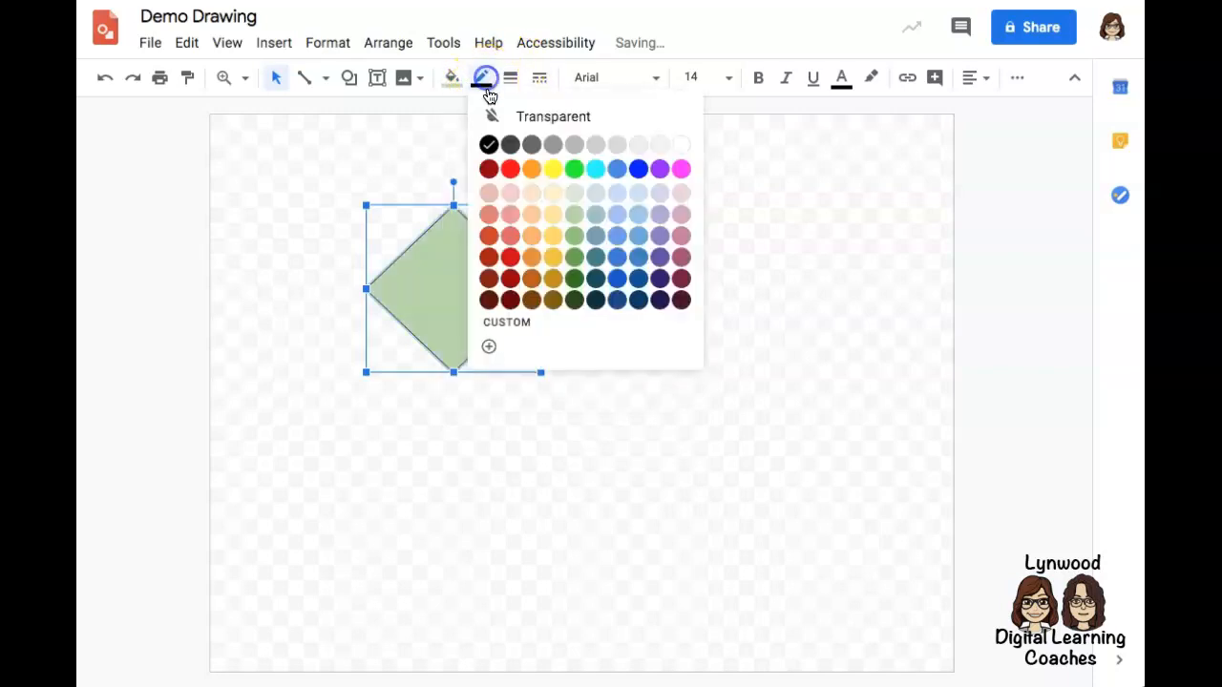
pyautogui.click(659, 257)
pyautogui.click(510, 78)
pyautogui.click(539, 204)
pyautogui.click(597, 275)
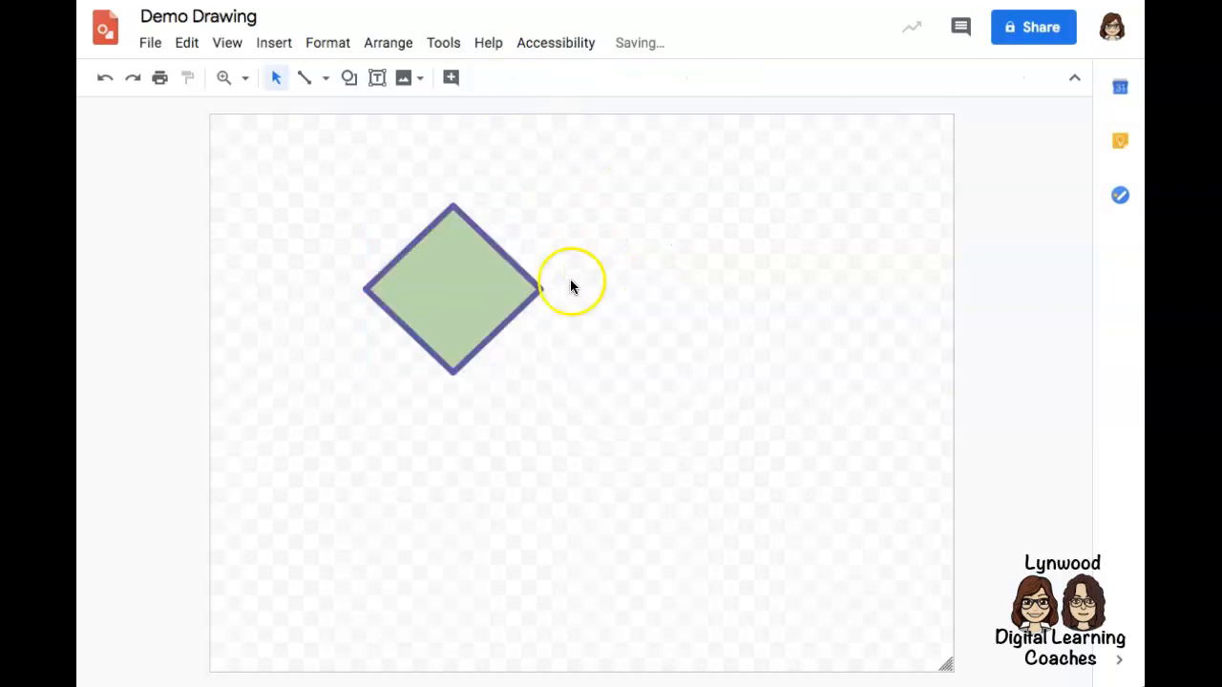
# - Delete the green diamond from the canvas
pyautogui.click(468, 277)
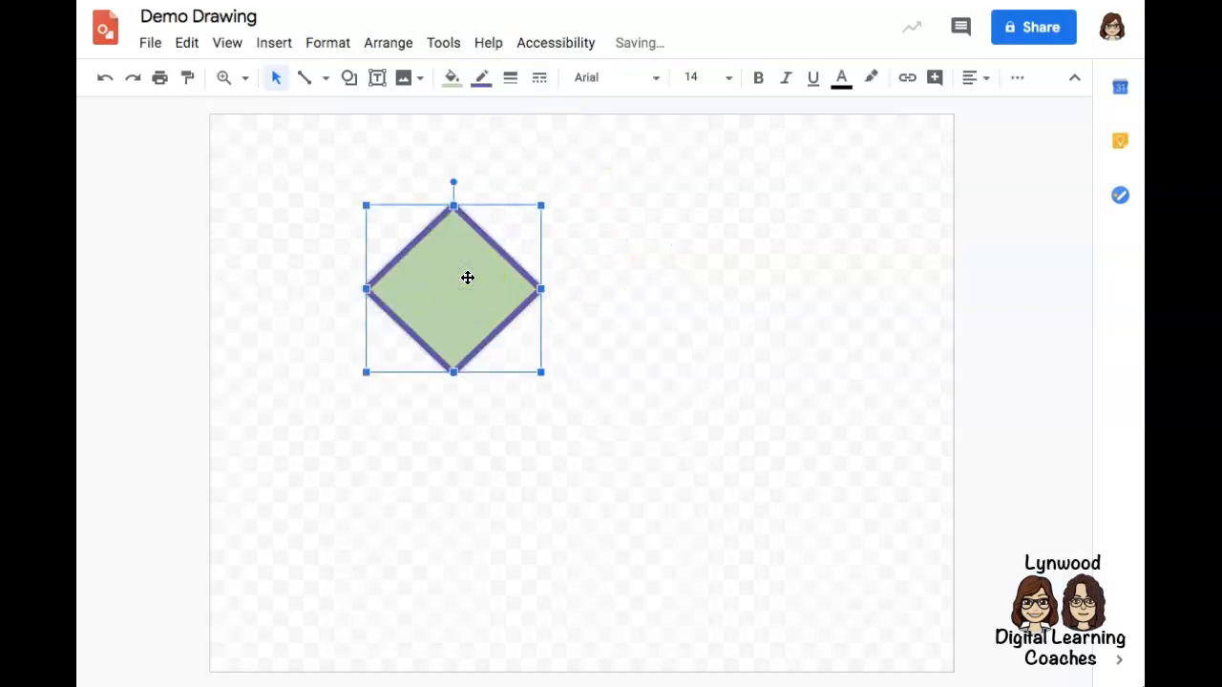
pyautogui.press('Delete')
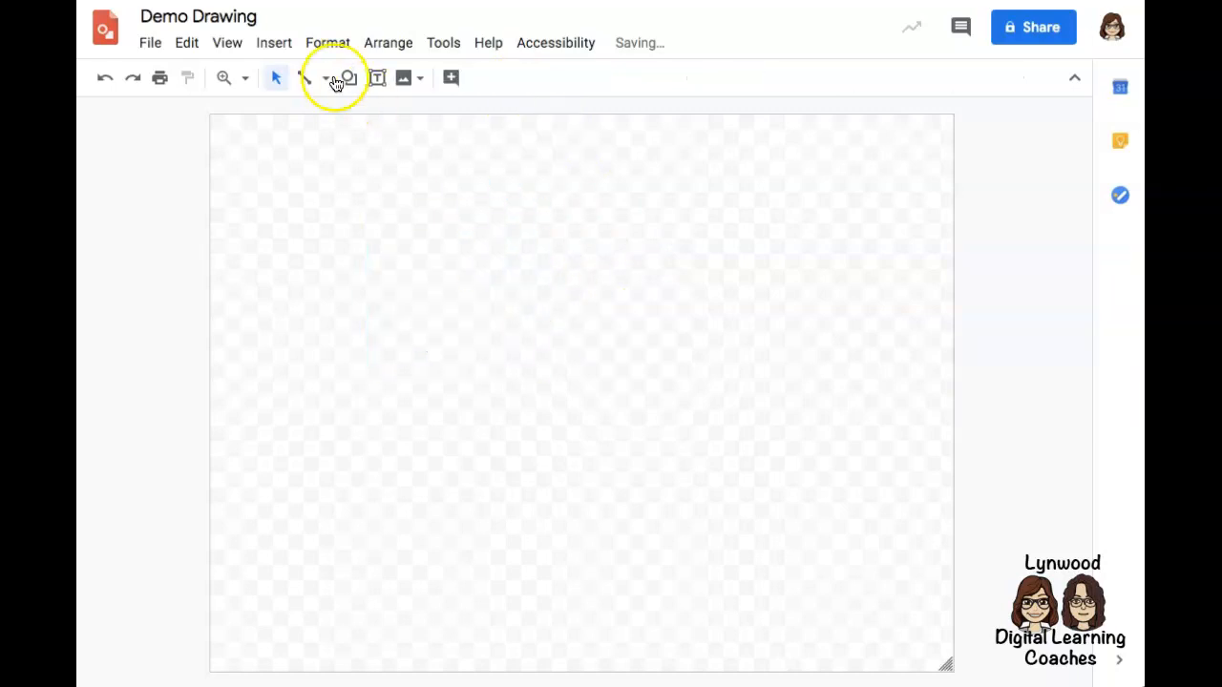
pyautogui.click(349, 78)
pyautogui.moveTo(372, 136)
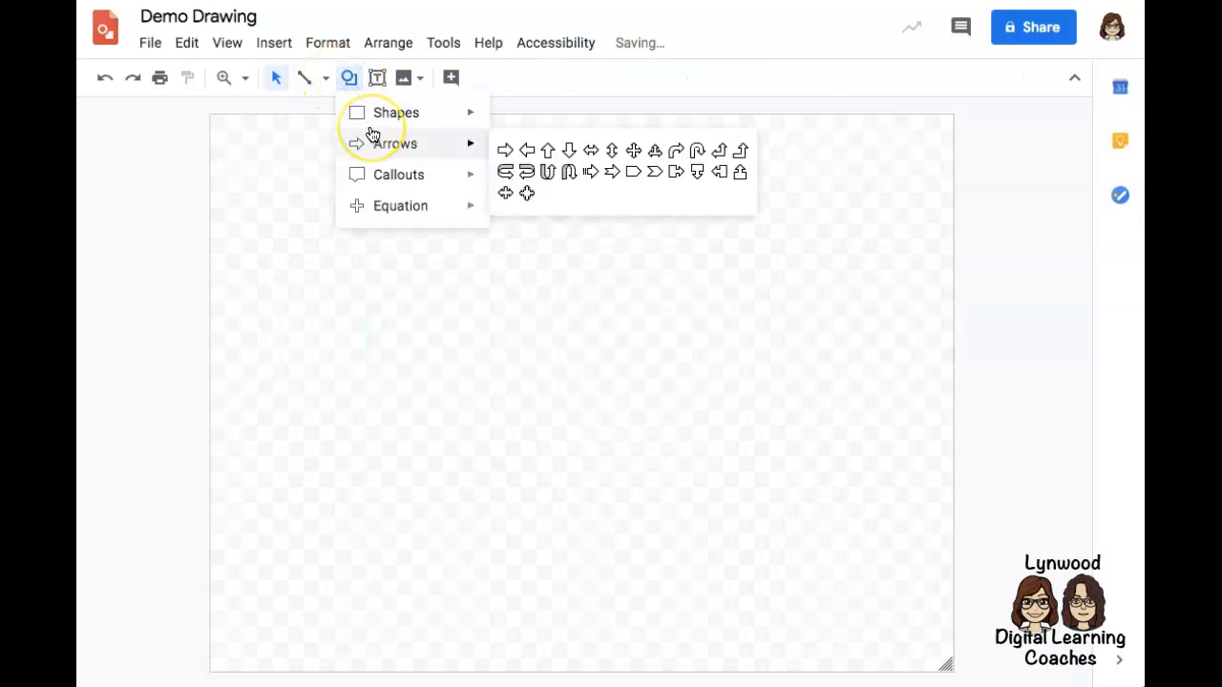
pyautogui.moveTo(389, 184)
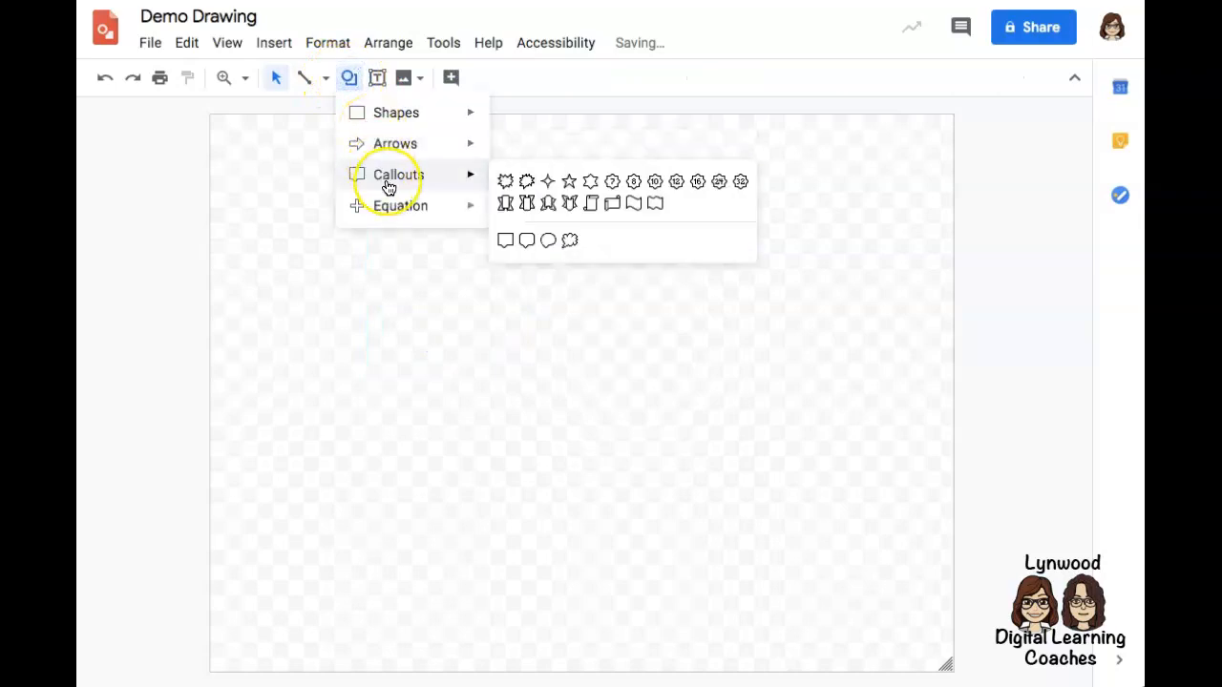
pyautogui.click(572, 245)
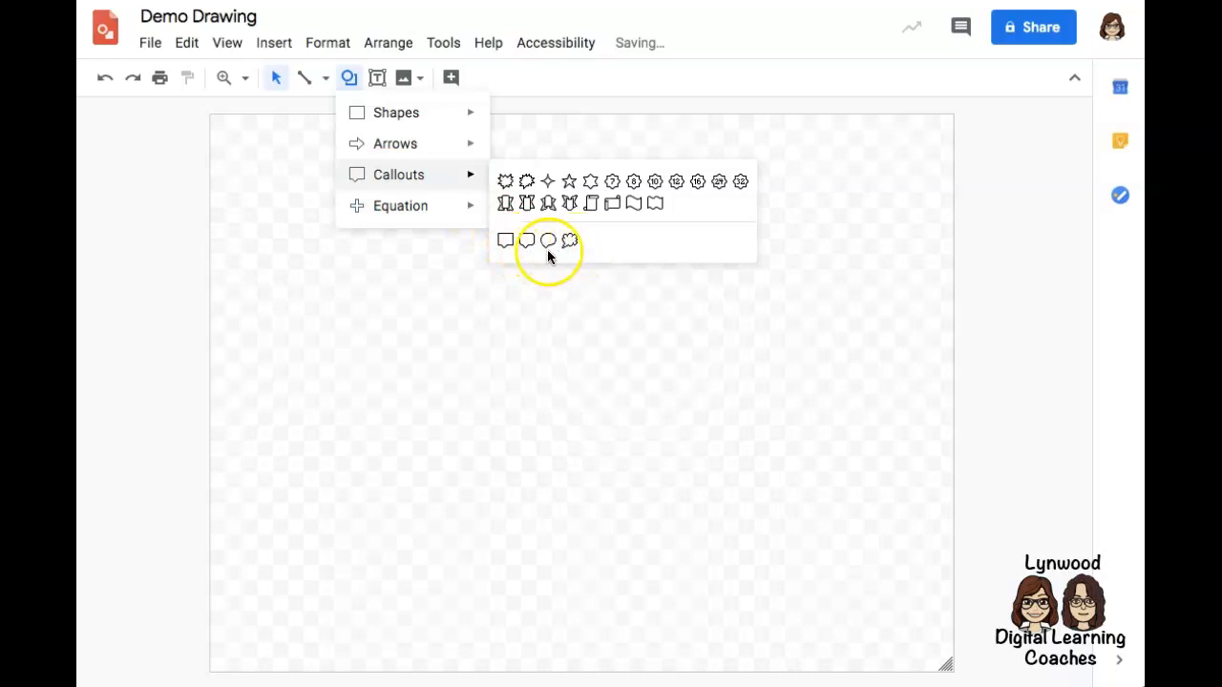
pyautogui.moveTo(400, 218)
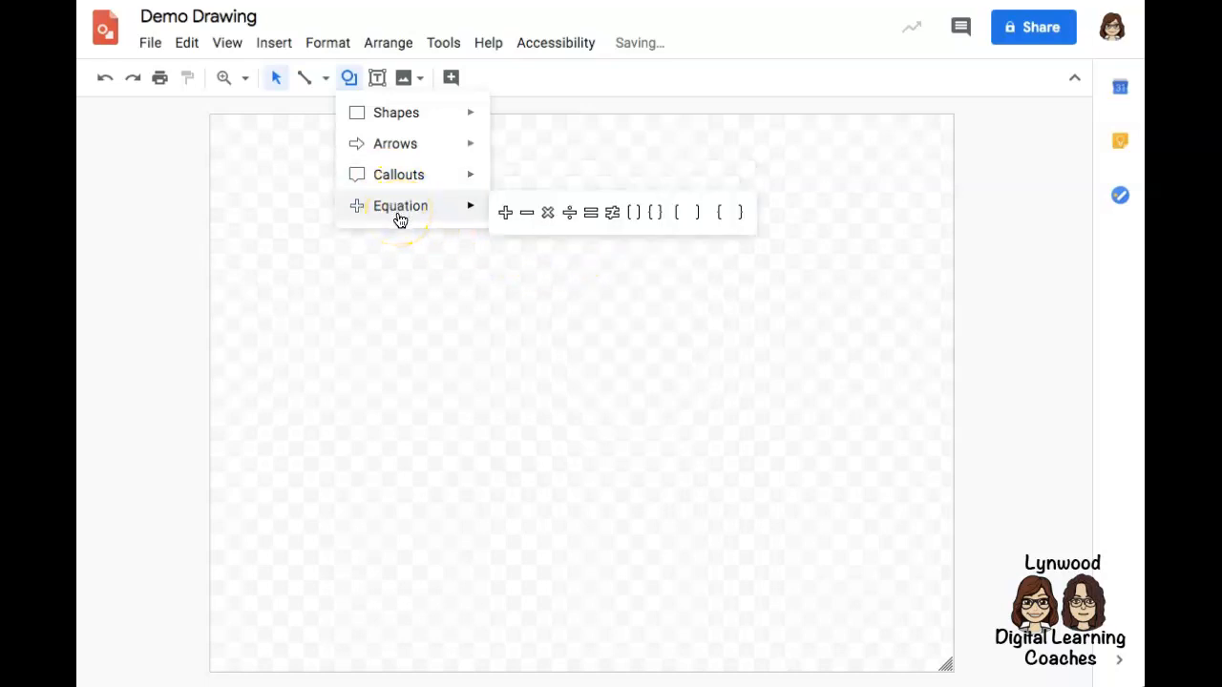
pyautogui.click(366, 170)
# - Add a text box near the top of the canvas reading "Hello, Google Drawings are awesome!"
pyautogui.click(375, 82)
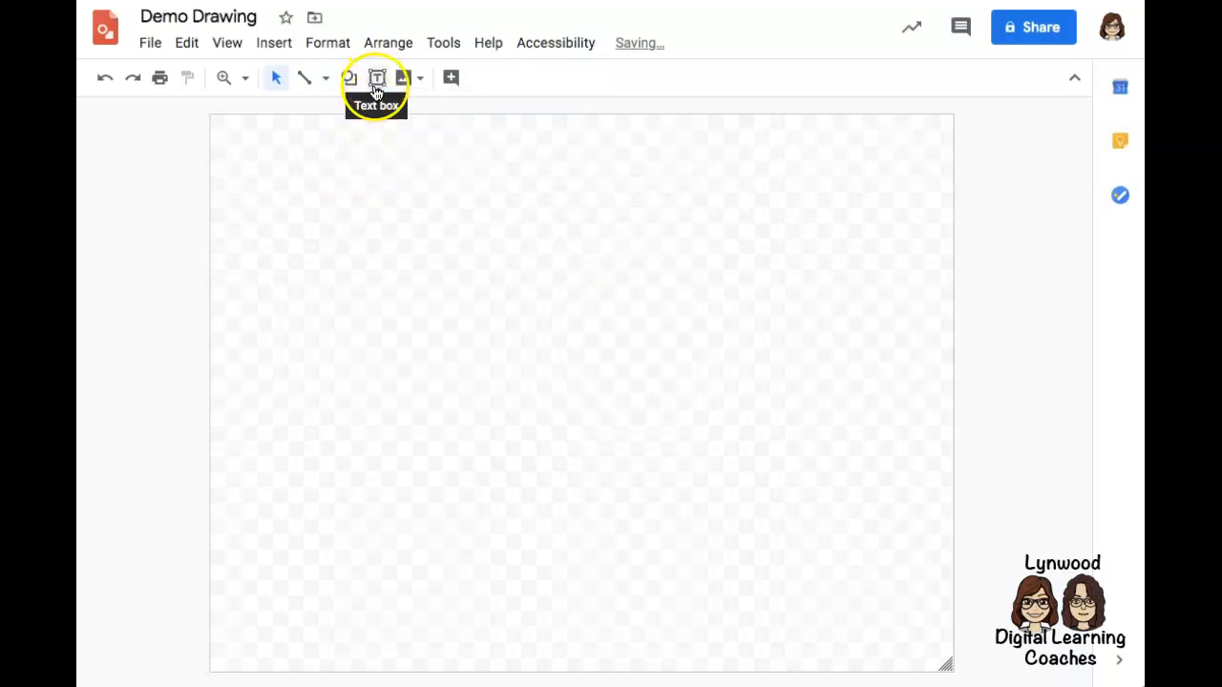
pyautogui.moveTo(275, 156); pyautogui.dragTo(650, 276)
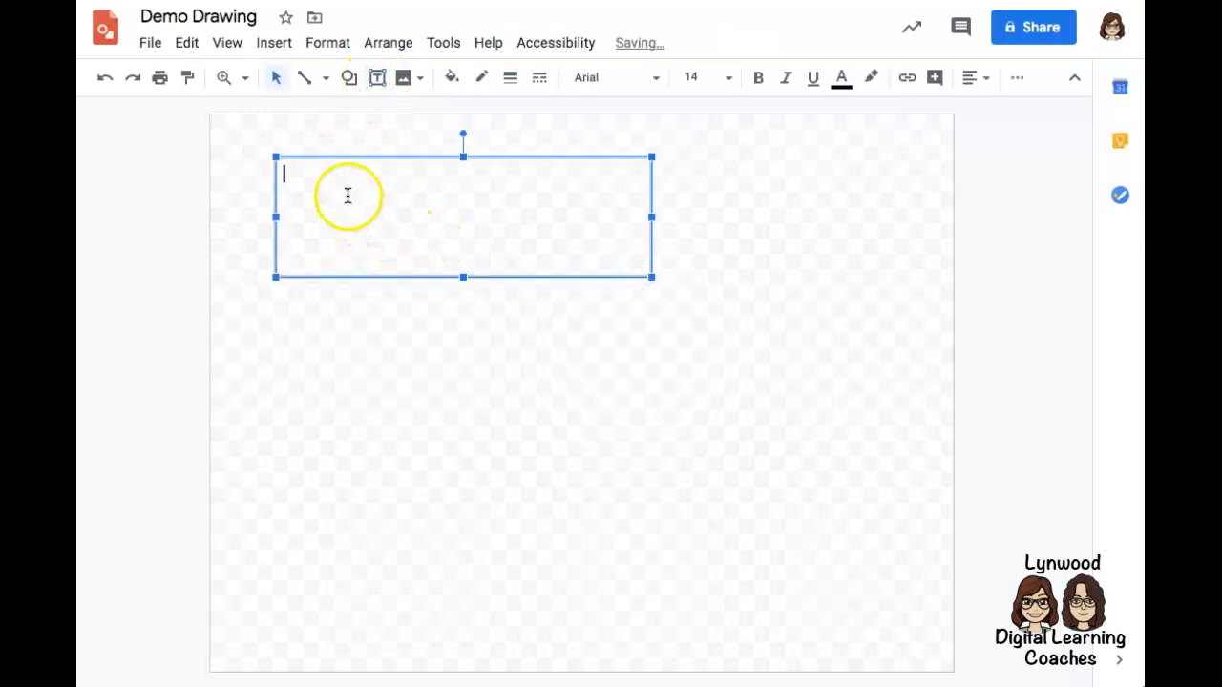
pyautogui.write('Hello, Google Drawings are awesome!')
pyautogui.press('Return')
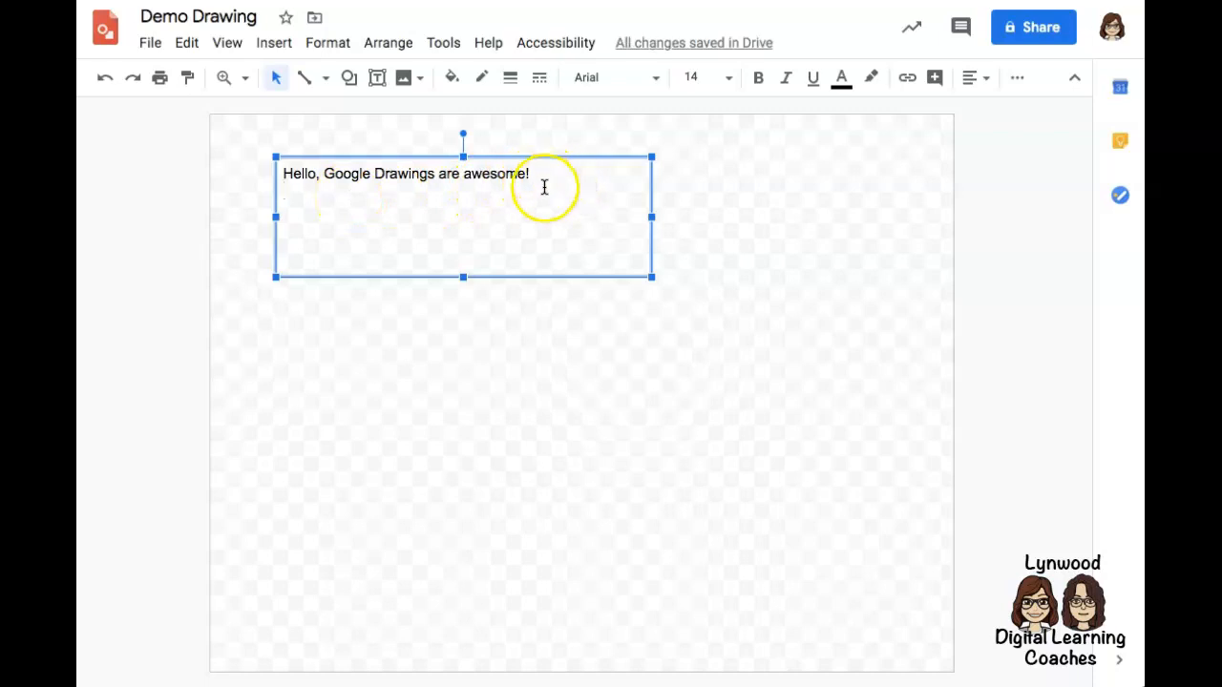
# - Set the text to Acme at size 36 and widen the text box almost to the canvas's right edge
pyautogui.moveTo(535, 174); pyautogui.dragTo(256, 170)
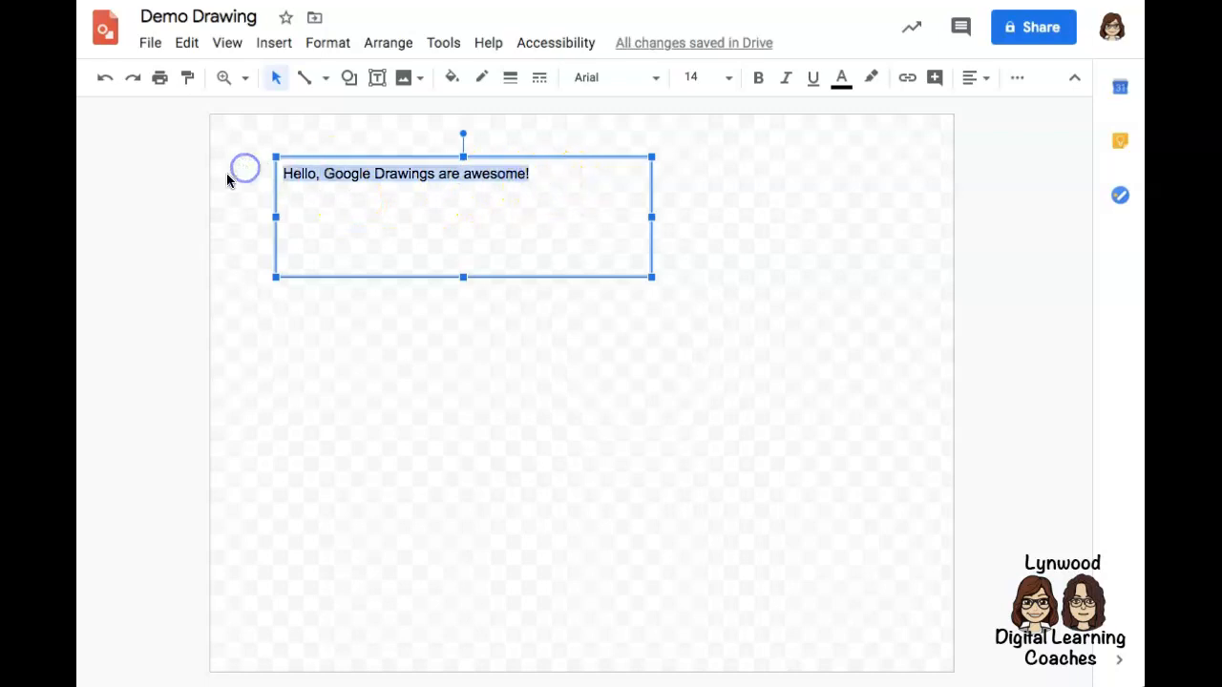
pyautogui.click(657, 79)
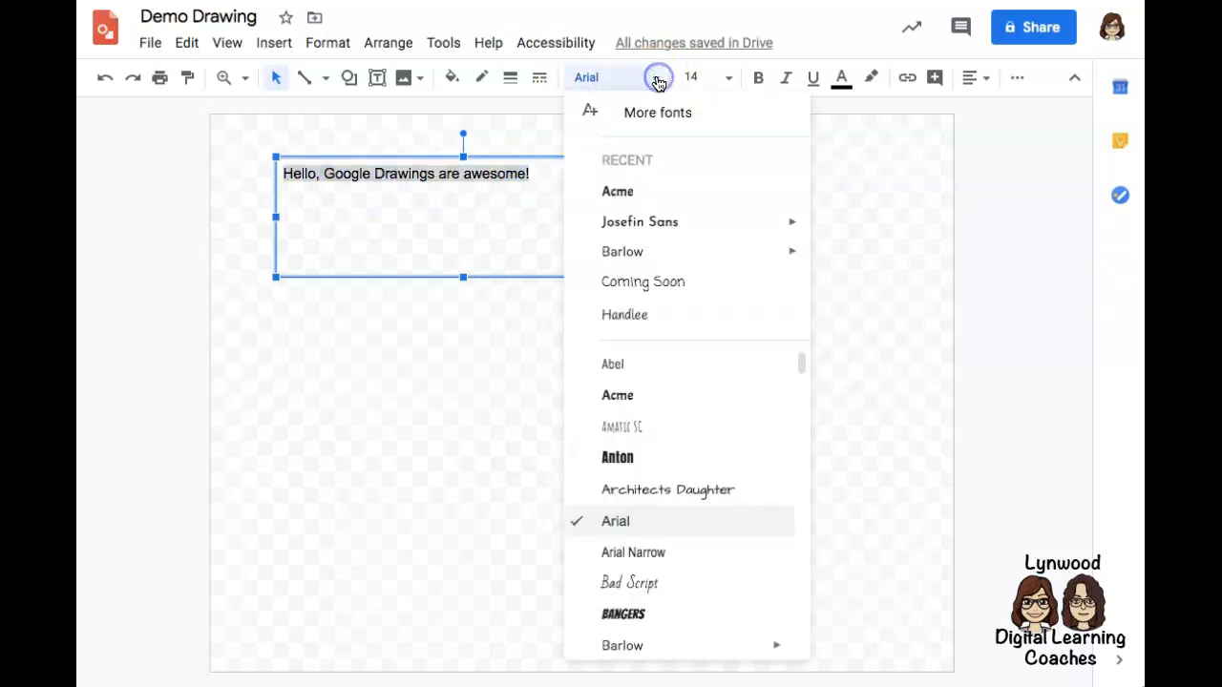
pyautogui.click(649, 396)
pyautogui.click(731, 79)
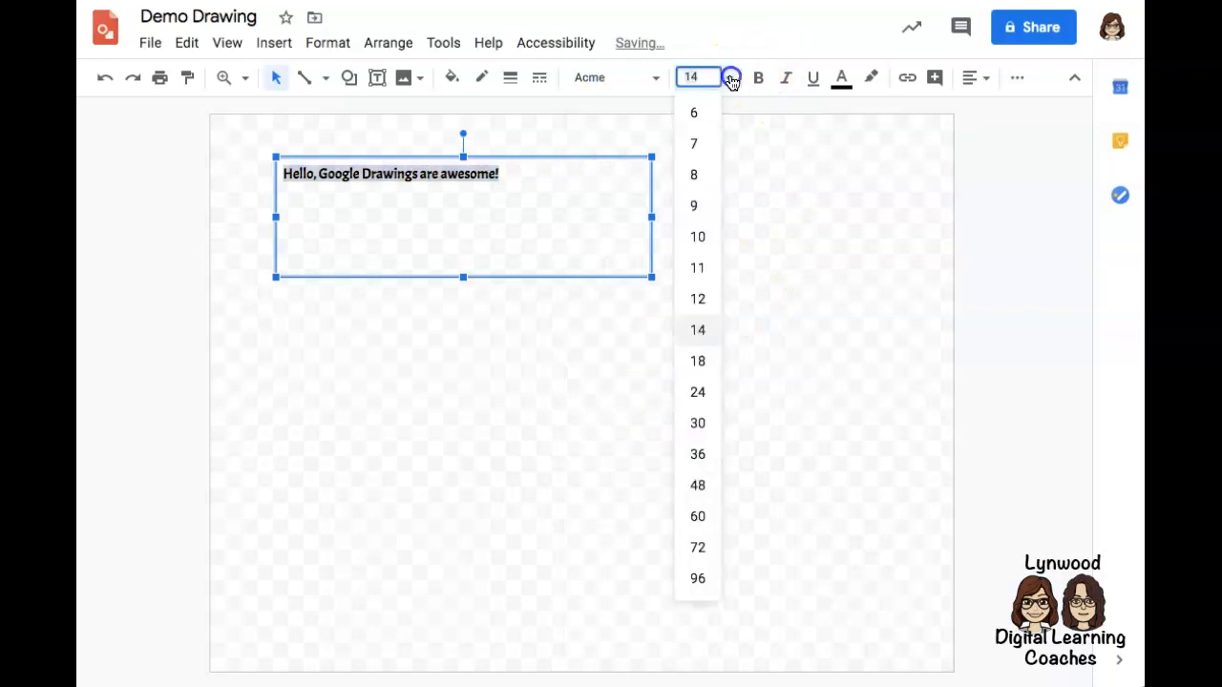
pyautogui.click(707, 467)
pyautogui.moveTo(652, 217); pyautogui.dragTo(934, 233)
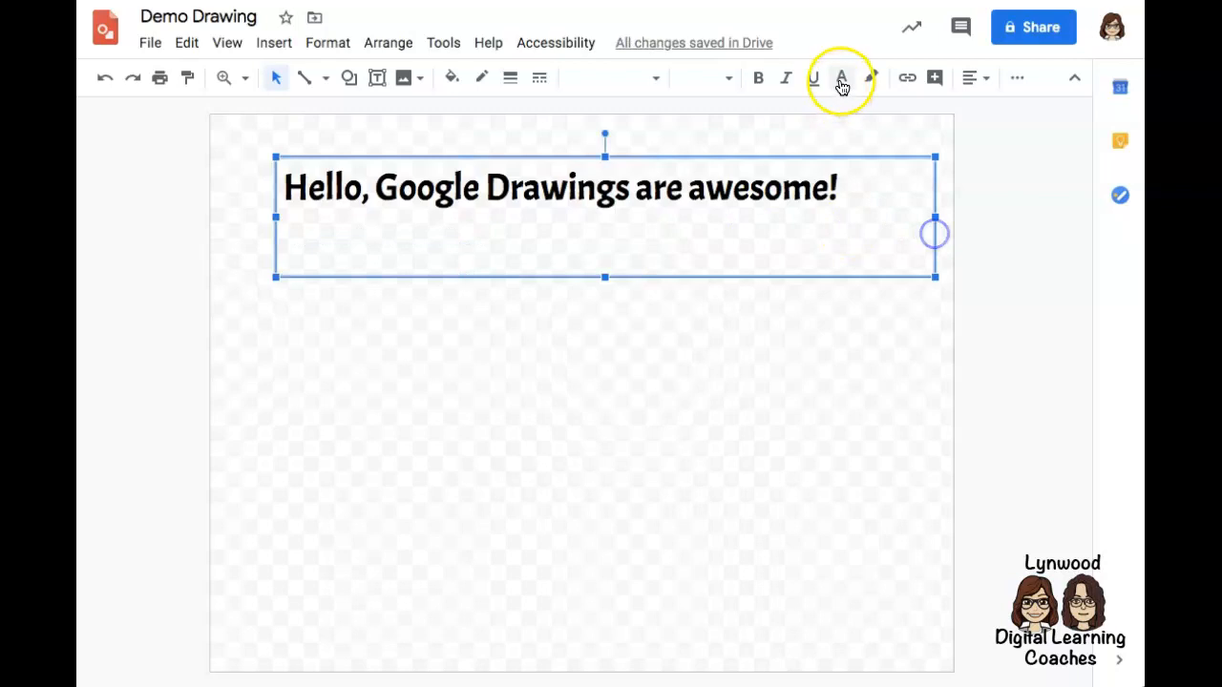
# - Color the text in the text box red and highlight it in yellow
pyautogui.click(841, 77)
pyautogui.click(869, 138)
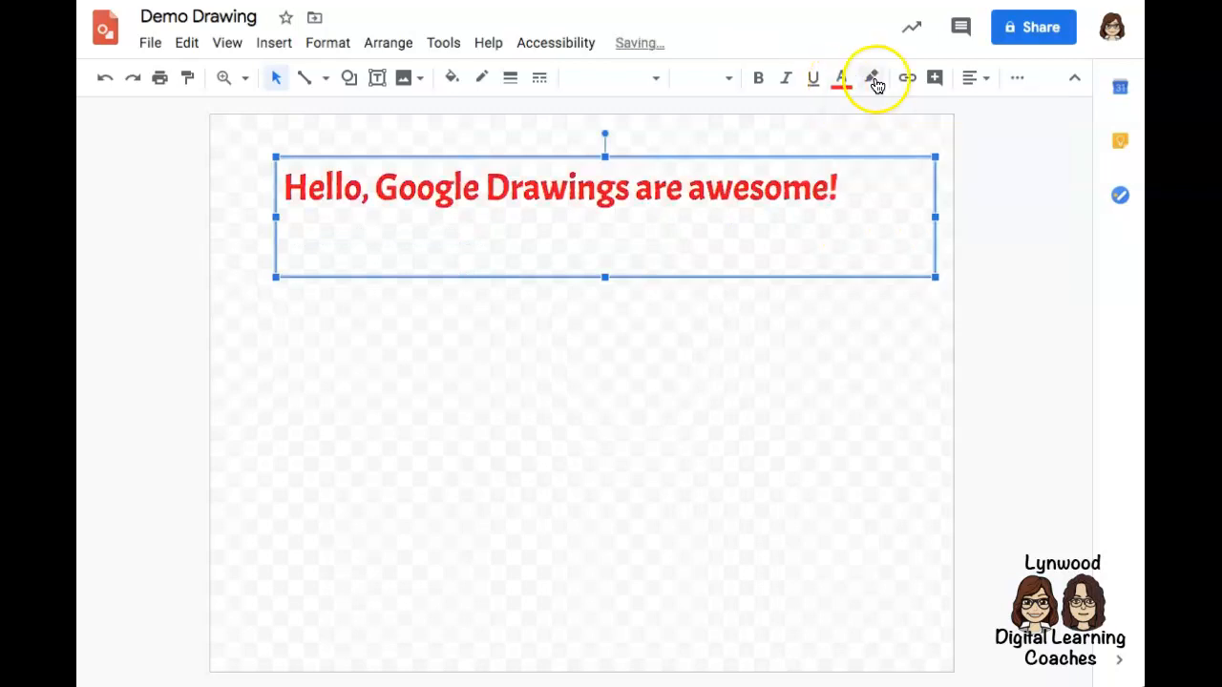
pyautogui.click(871, 79)
pyautogui.click(942, 167)
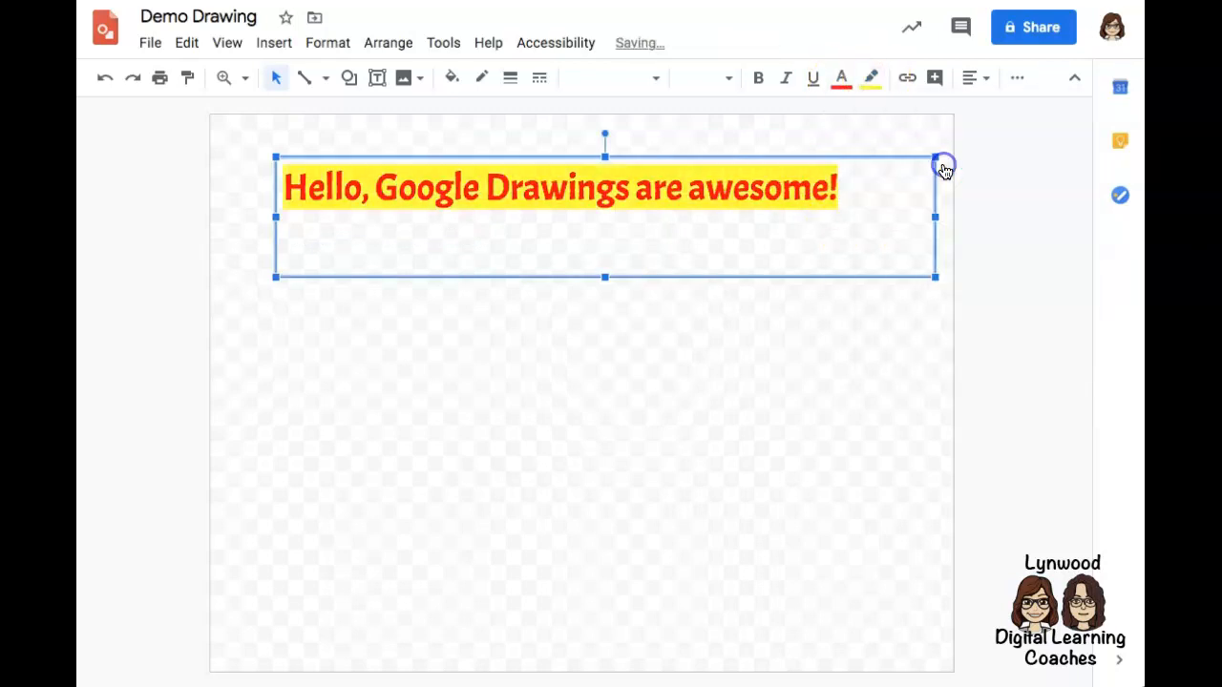
# - Center-align the text in its box and move the text box slightly up and left on the canvas
pyautogui.click(774, 299)
pyautogui.click(654, 187)
pyautogui.click(971, 84)
pyautogui.click(998, 108)
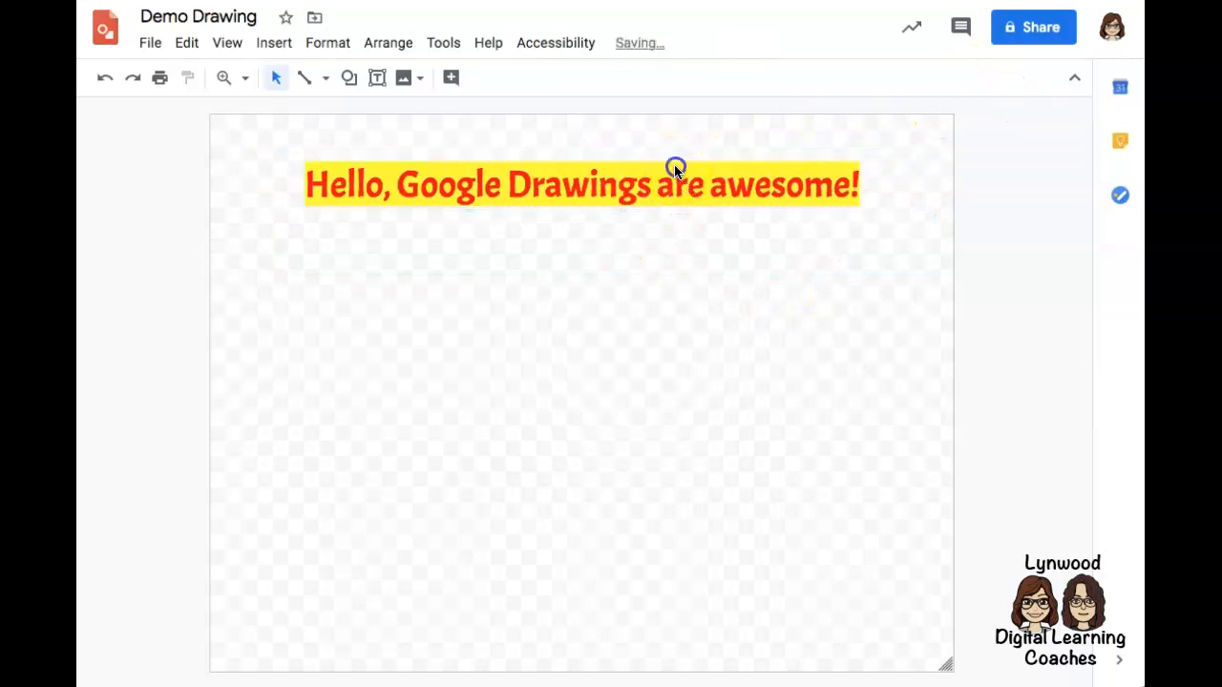
pyautogui.click(675, 165)
pyautogui.moveTo(671, 152); pyautogui.dragTo(661, 340)
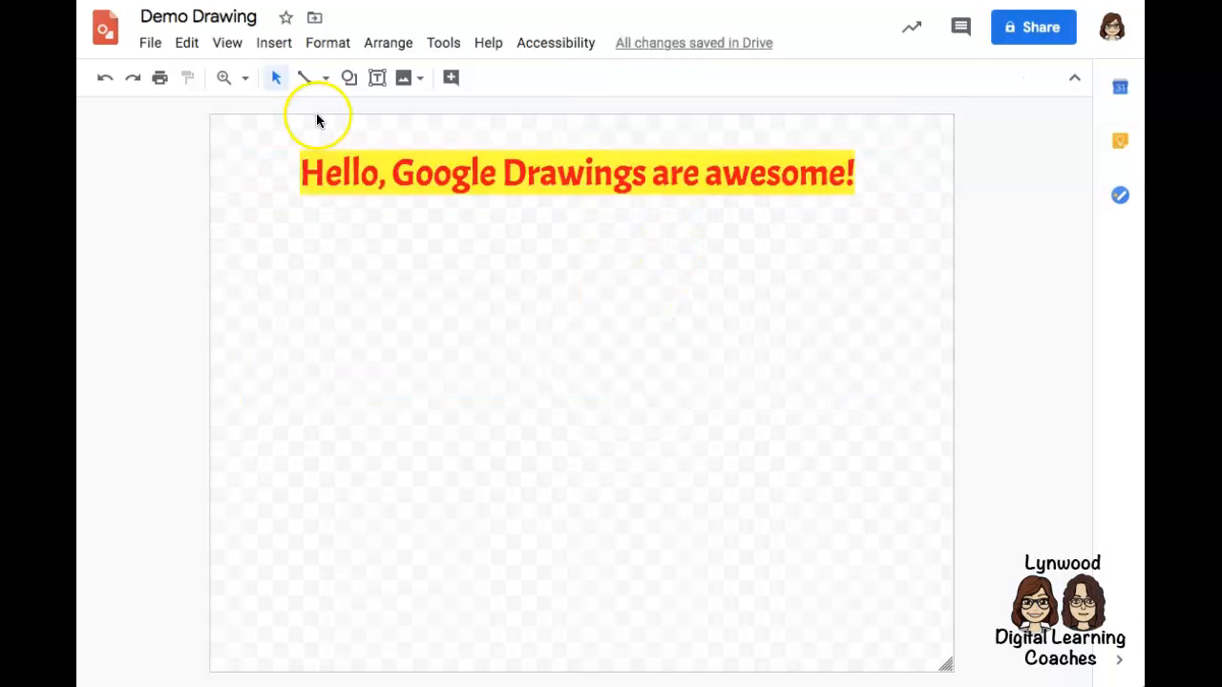
# - Draw an arrow below the heading text, pointing diagonally up to the right
pyautogui.click(323, 78)
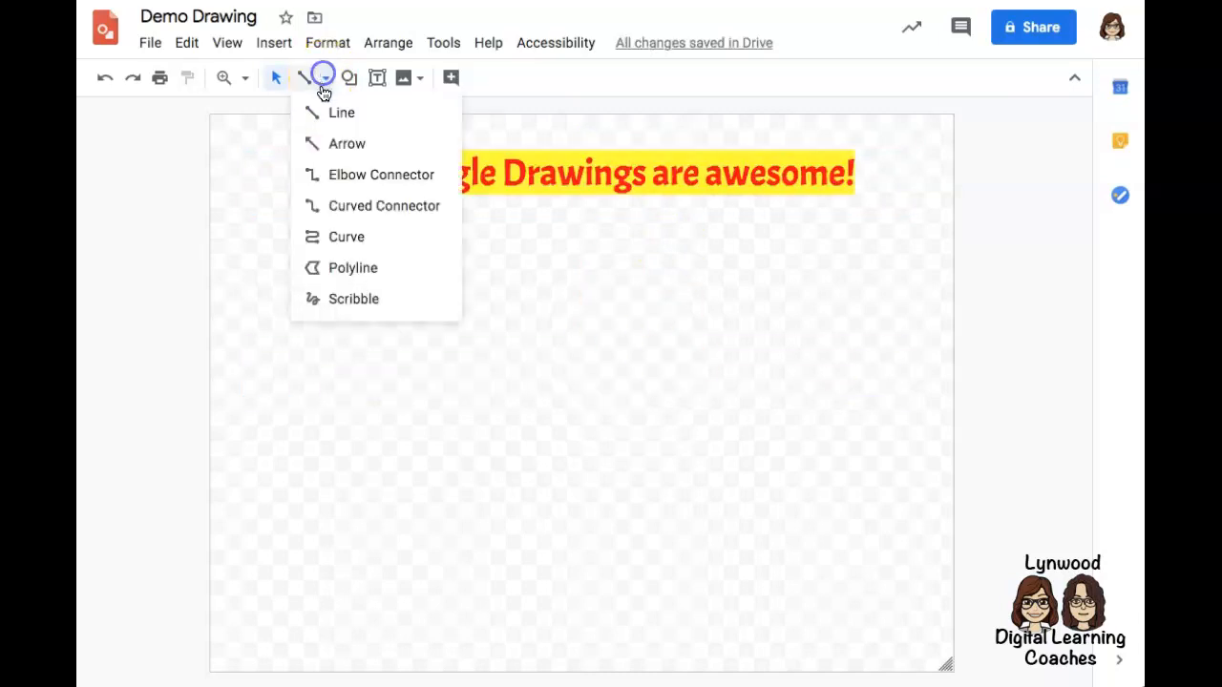
pyautogui.click(319, 143)
pyautogui.moveTo(277, 394); pyautogui.dragTo(494, 280)
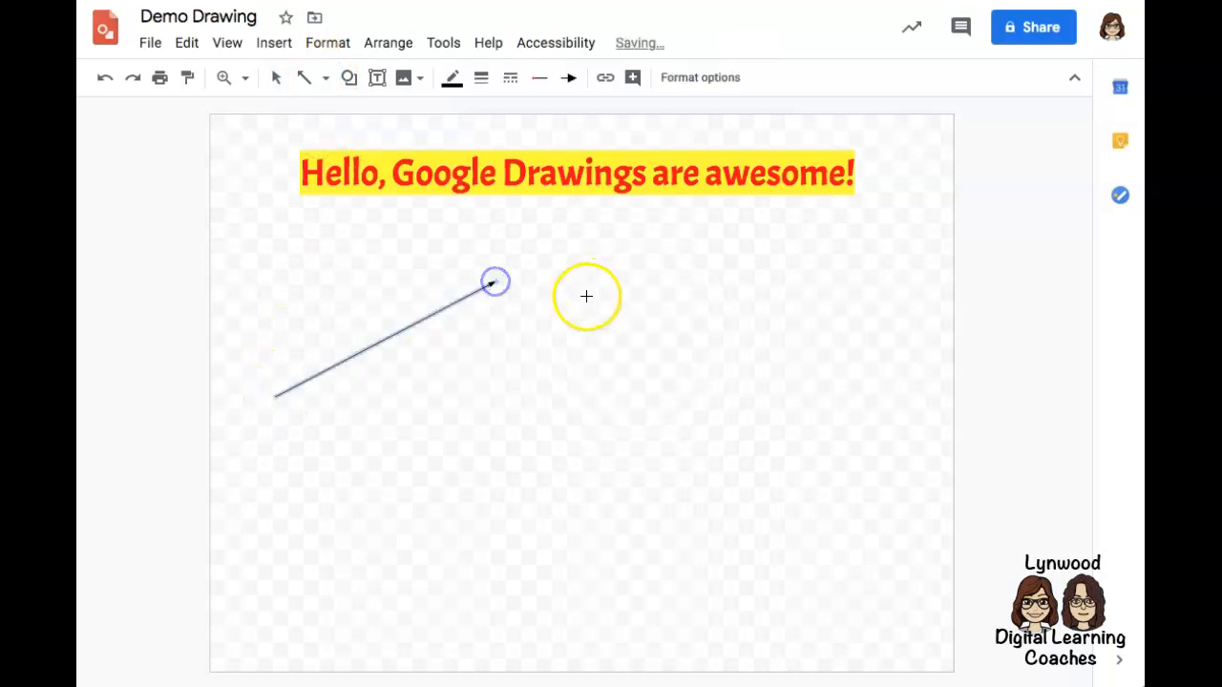
# - Thicken the arrow's line and change its color to red
pyautogui.click(479, 78)
pyautogui.click(506, 237)
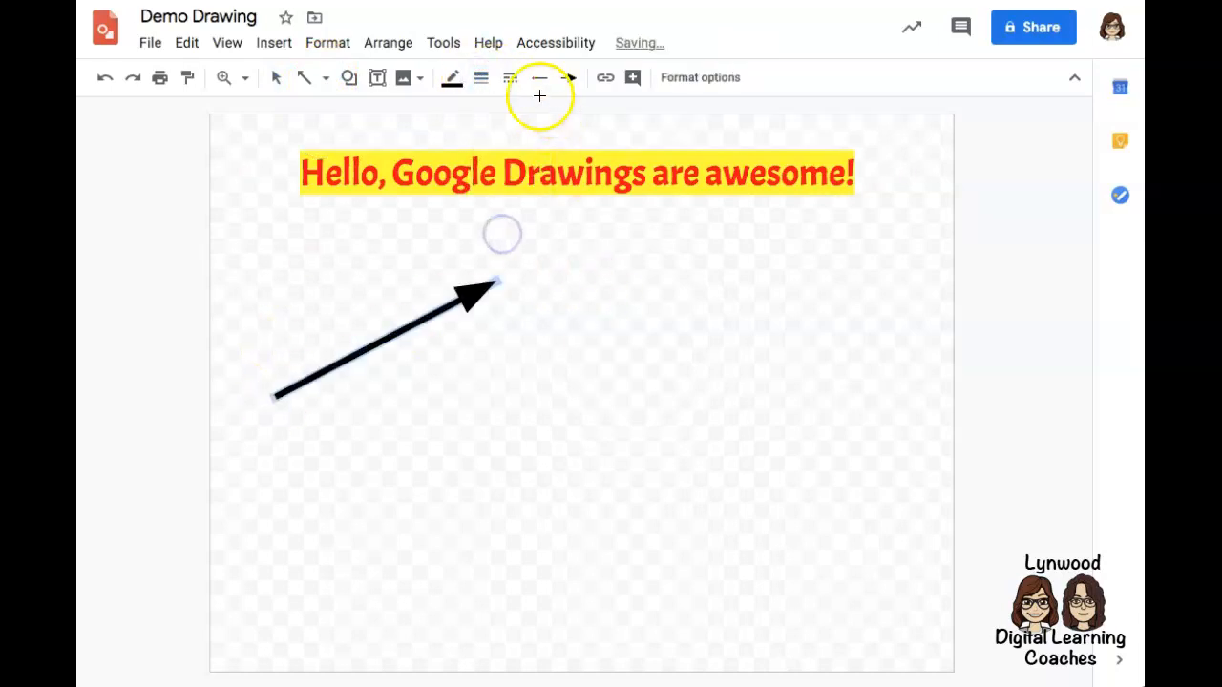
pyautogui.click(454, 78)
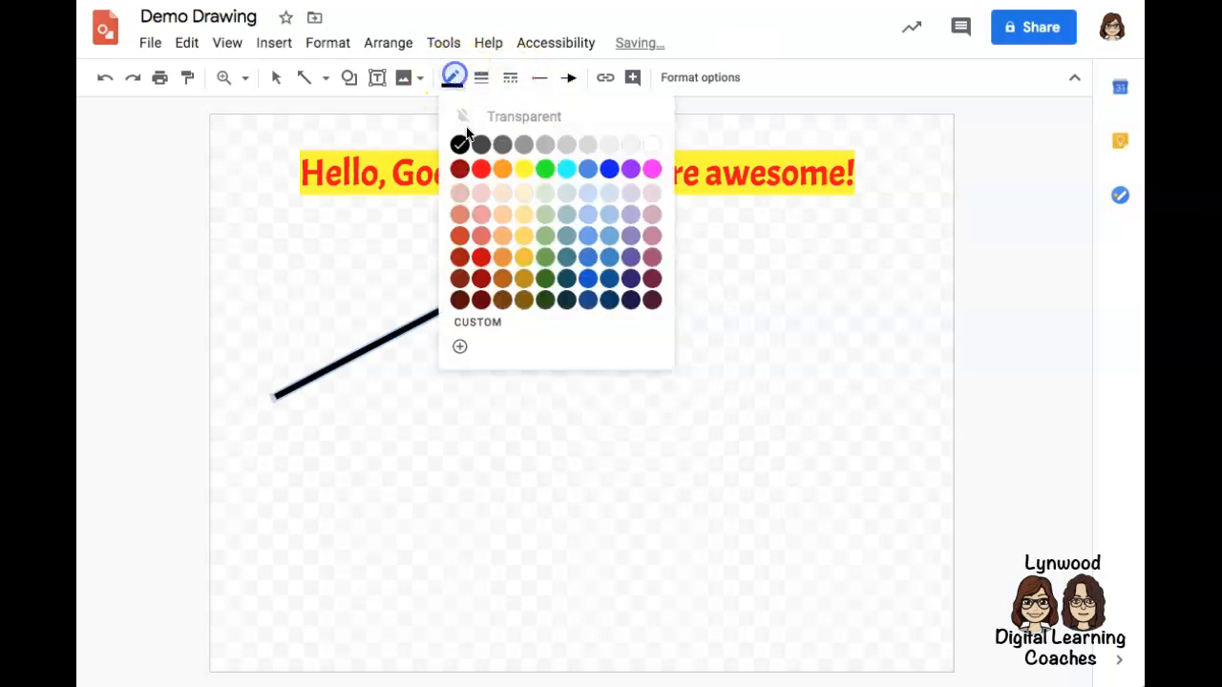
pyautogui.click(485, 172)
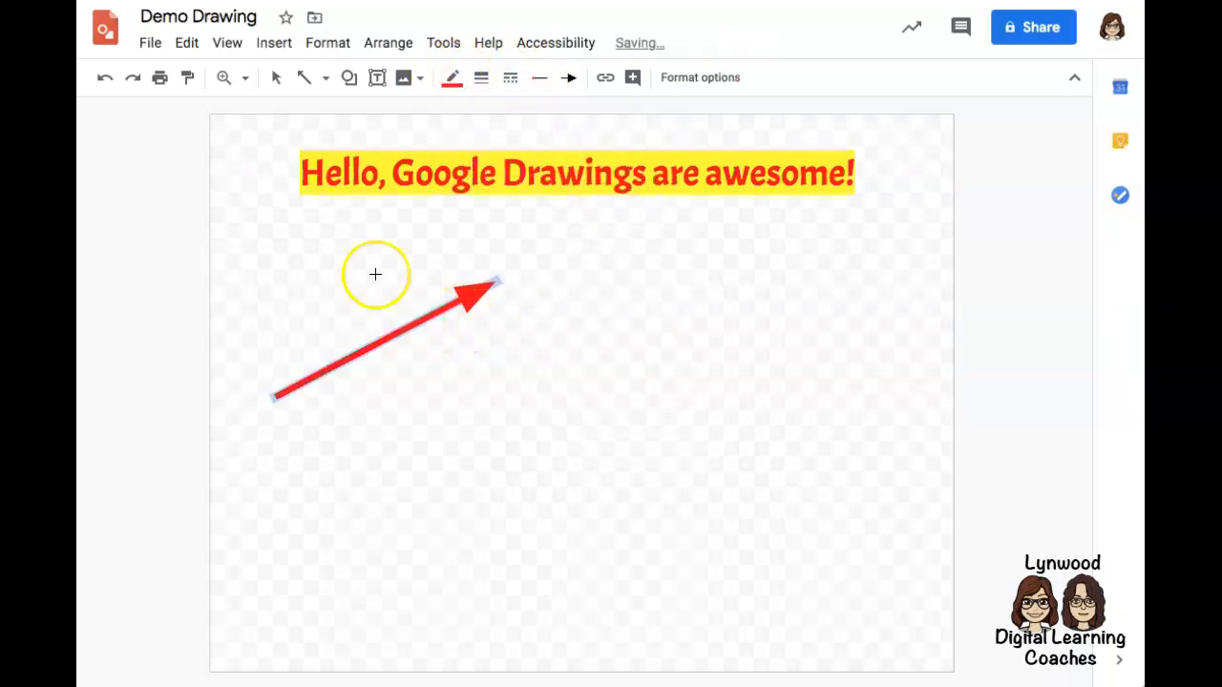
pyautogui.click(376, 273)
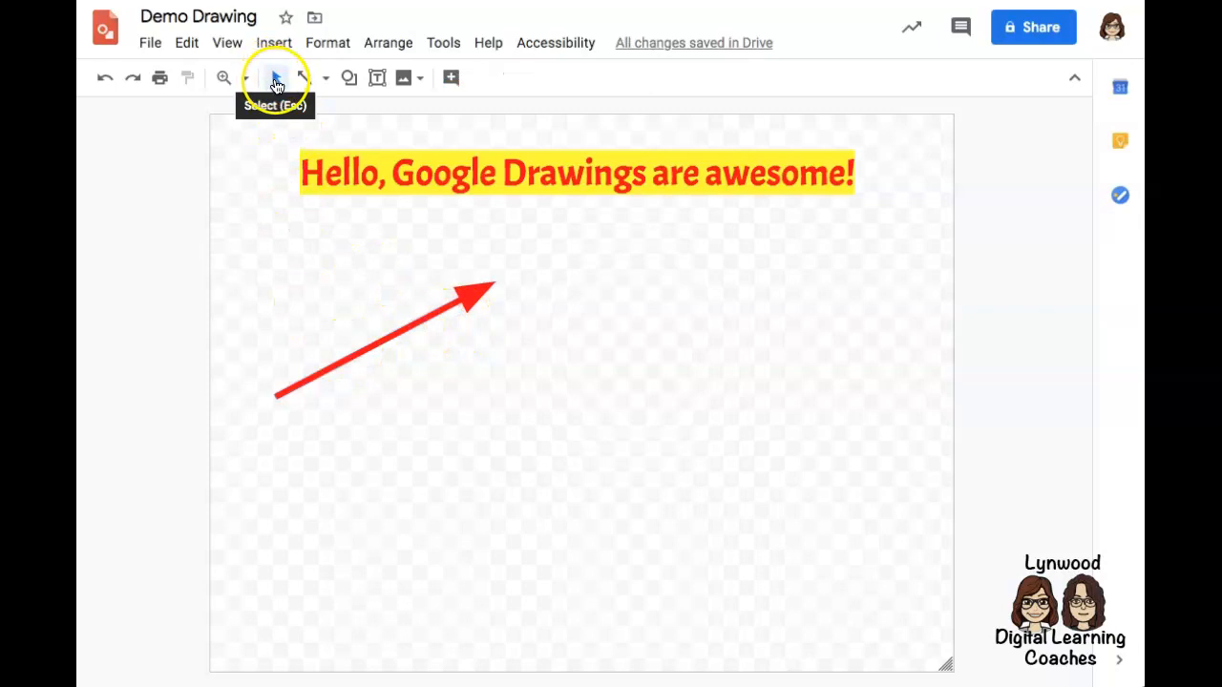
# - Shorten the red arrow and place it just beneath the heading text
pyautogui.click(275, 80)
pyautogui.click(398, 336)
pyautogui.moveTo(437, 270)
pyautogui.mouseDown()
pyautogui.moveTo(445, 243)
pyautogui.moveTo(440, 253)
pyautogui.mouseUp()
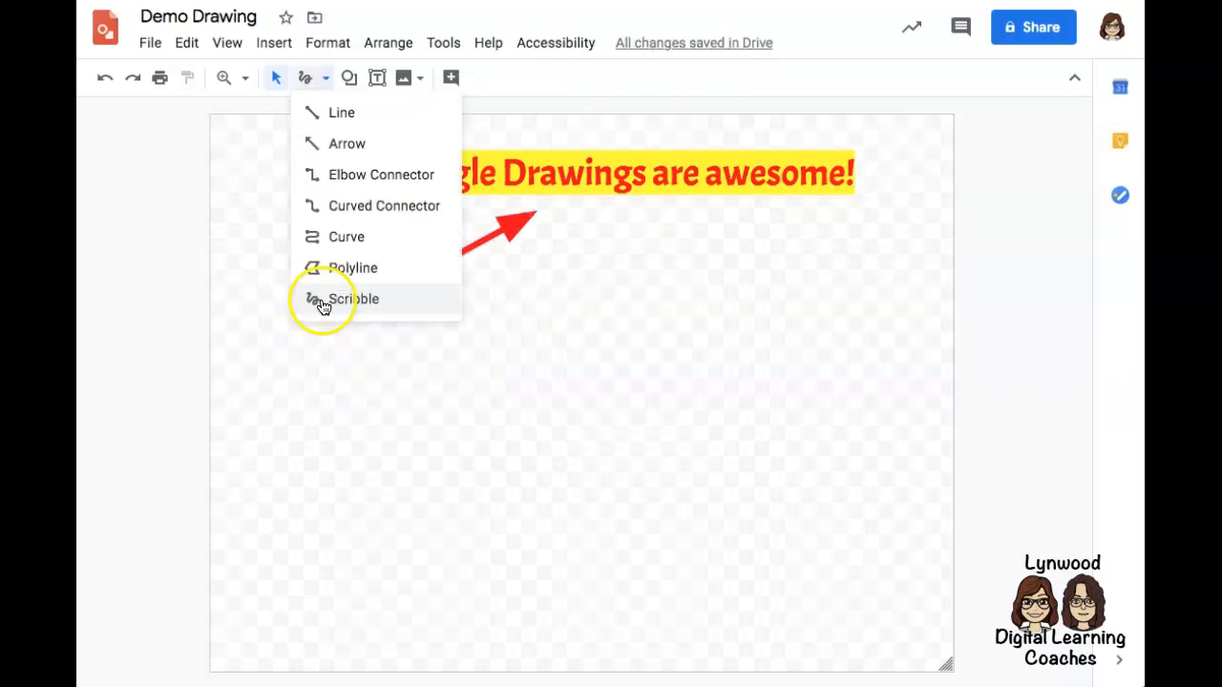
# - Handwrite the word "Hello" with the Scribble line tool in the canvas area below the arrow
pyautogui.click(323, 305)
pyautogui.moveTo(308, 320); pyautogui.dragTo(341, 492)
pyautogui.moveTo(364, 320)
pyautogui.mouseDown()
pyautogui.moveTo(391, 441)
pyautogui.moveTo(340, 412)
pyautogui.mouseUp()
pyautogui.moveTo(413, 449); pyautogui.dragTo(425, 374)
pyautogui.moveTo(454, 308)
pyautogui.mouseDown()
pyautogui.moveTo(504, 344)
pyautogui.moveTo(499, 301)
pyautogui.moveTo(514, 355)
pyautogui.moveTo(561, 328)
pyautogui.moveTo(567, 342)
pyautogui.moveTo(608, 331)
pyautogui.mouseUp()
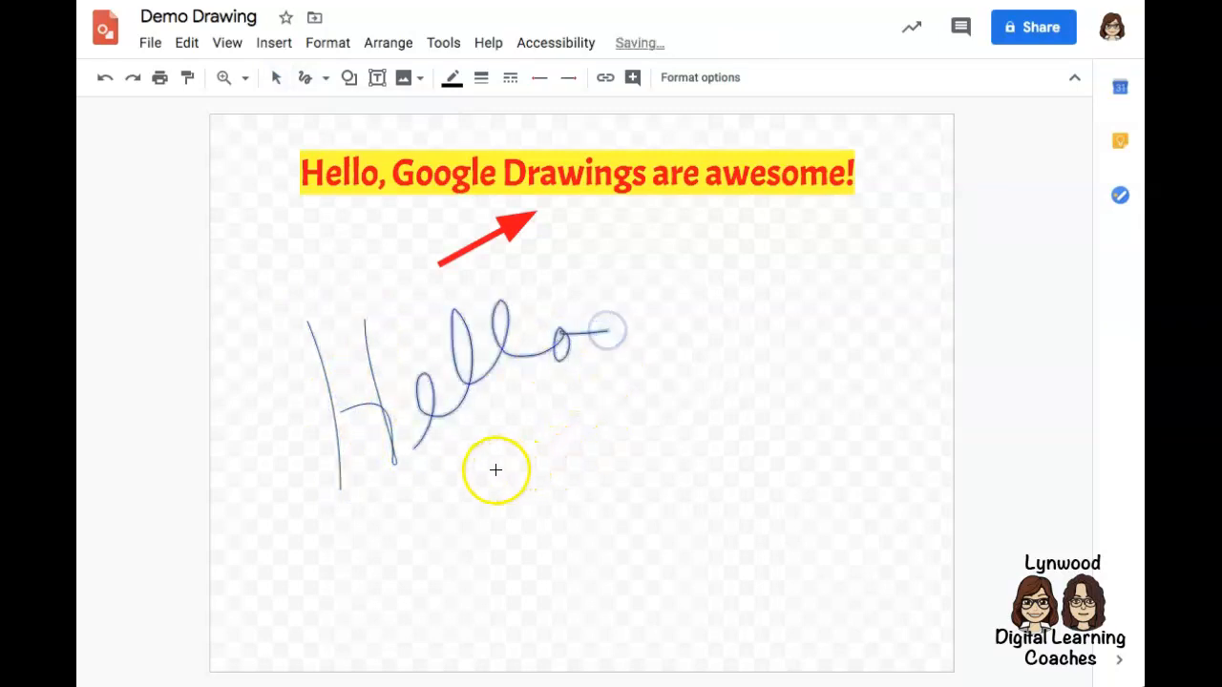
# - Recolor all strokes of the handwritten "Hello" blue and set their line weight to 8px
pyautogui.click(277, 79)
pyautogui.moveTo(273, 289)
pyautogui.mouseDown()
pyautogui.moveTo(423, 362)
pyautogui.moveTo(579, 477)
pyautogui.mouseUp()
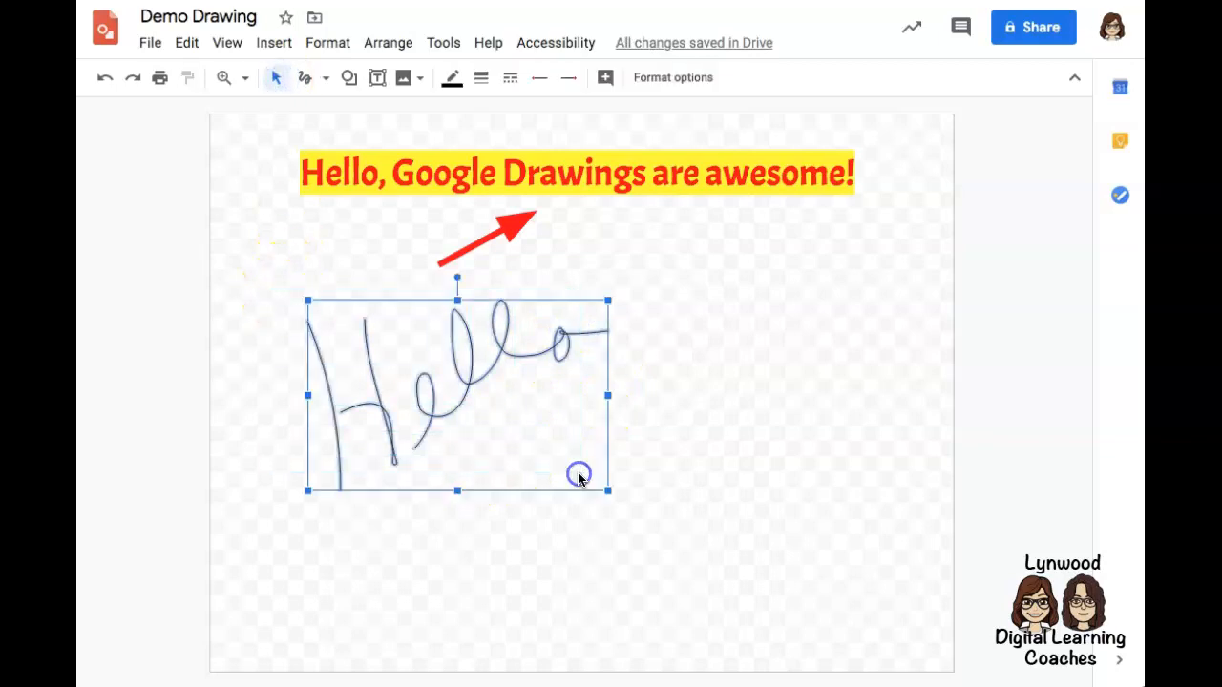
pyautogui.click(452, 77)
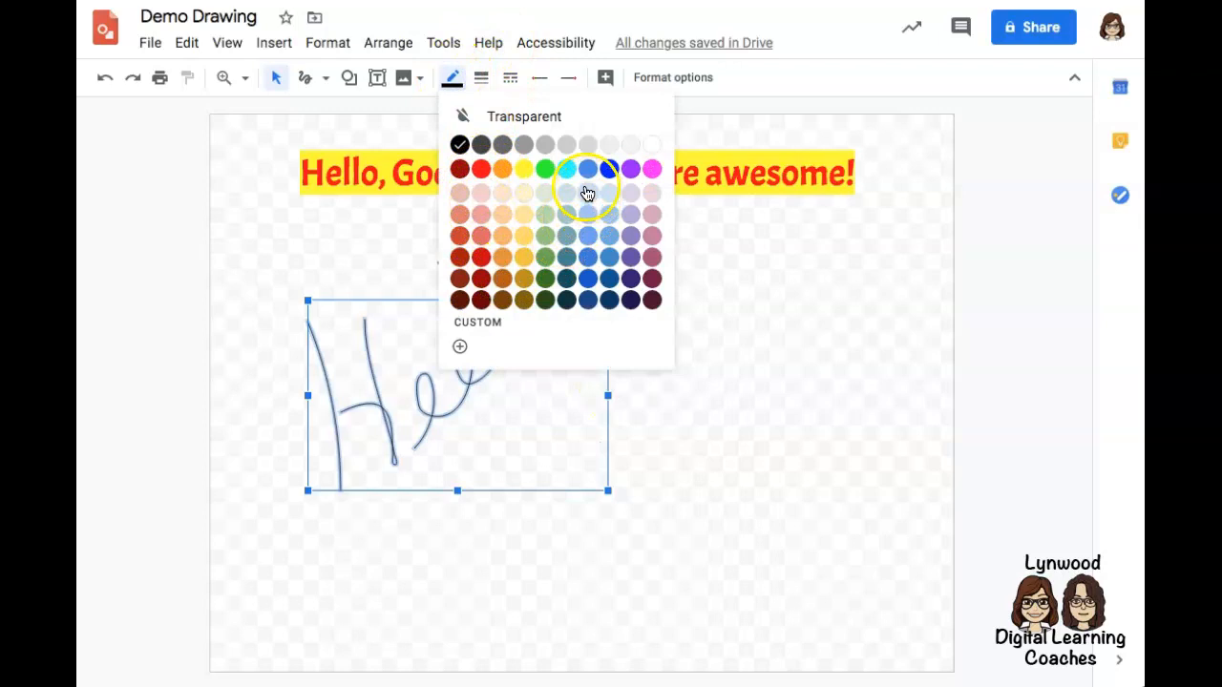
pyautogui.click(609, 169)
pyautogui.click(484, 84)
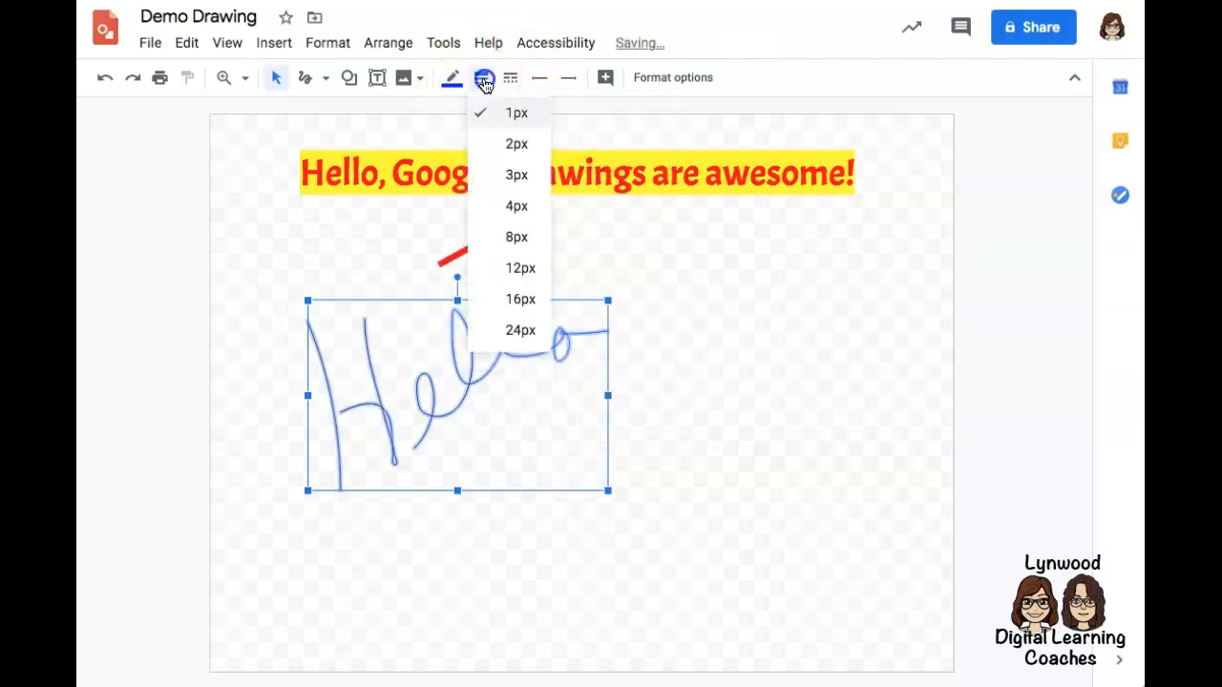
pyautogui.click(512, 236)
pyautogui.click(299, 511)
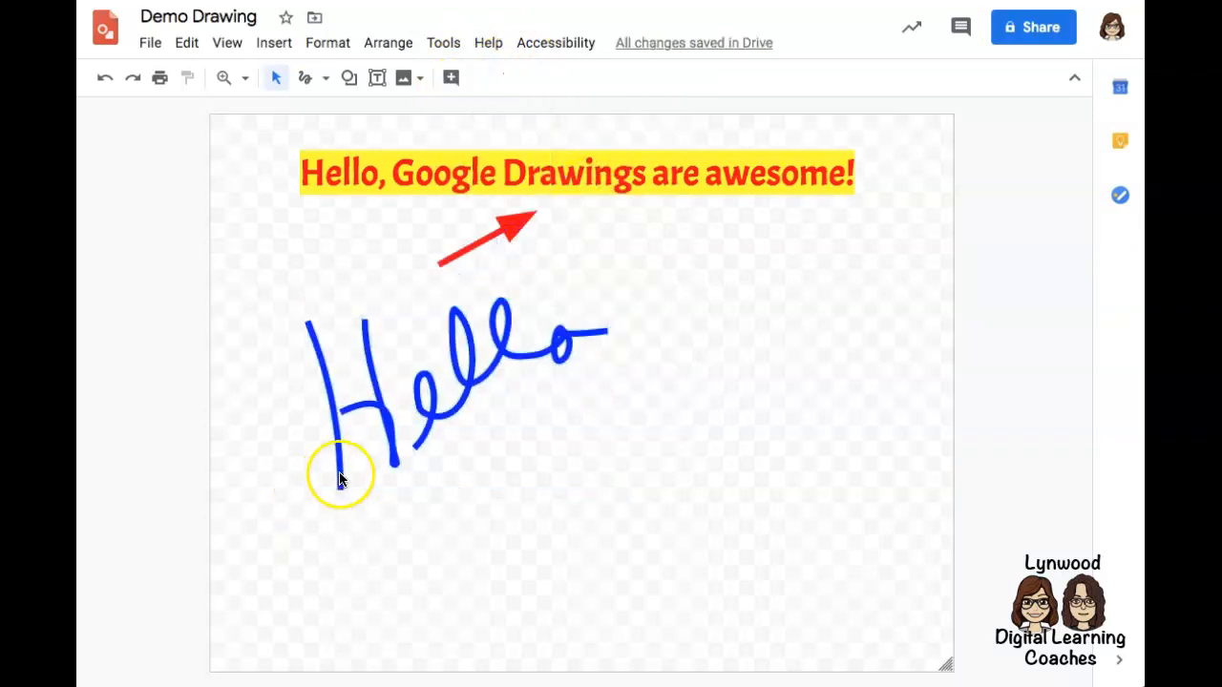
# - Group all the strokes of the handwritten "Hello" into a single object
pyautogui.moveTo(328, 497); pyautogui.dragTo(526, 373)
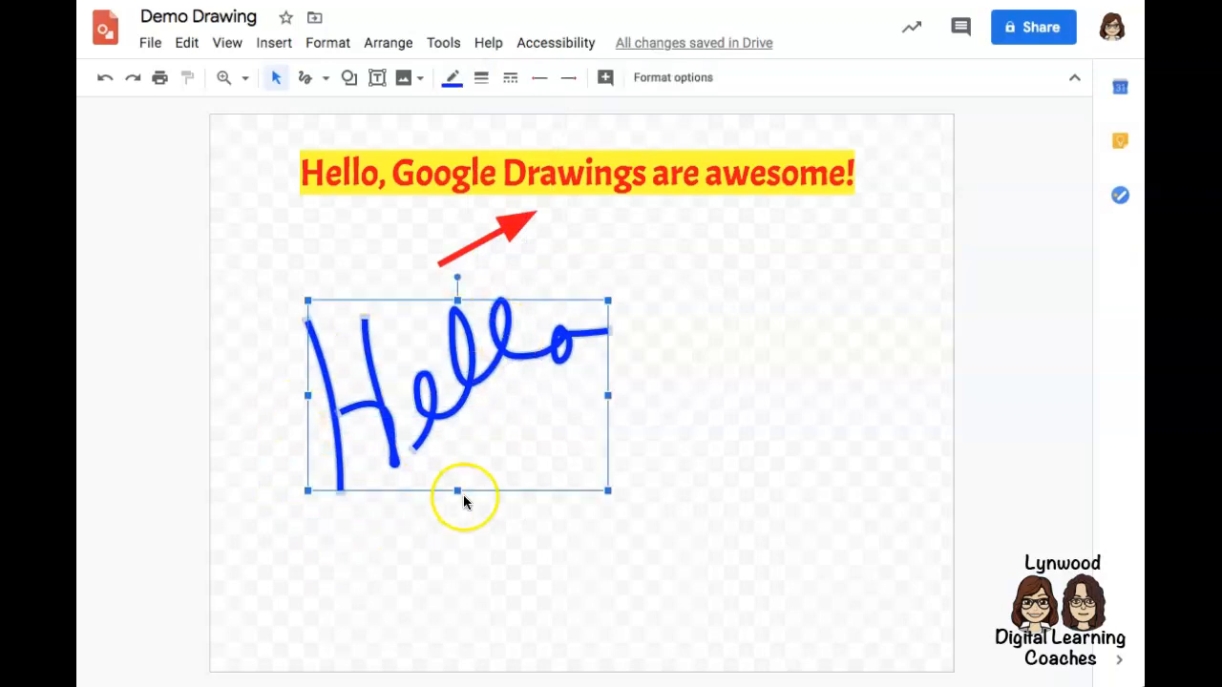
pyautogui.click(383, 44)
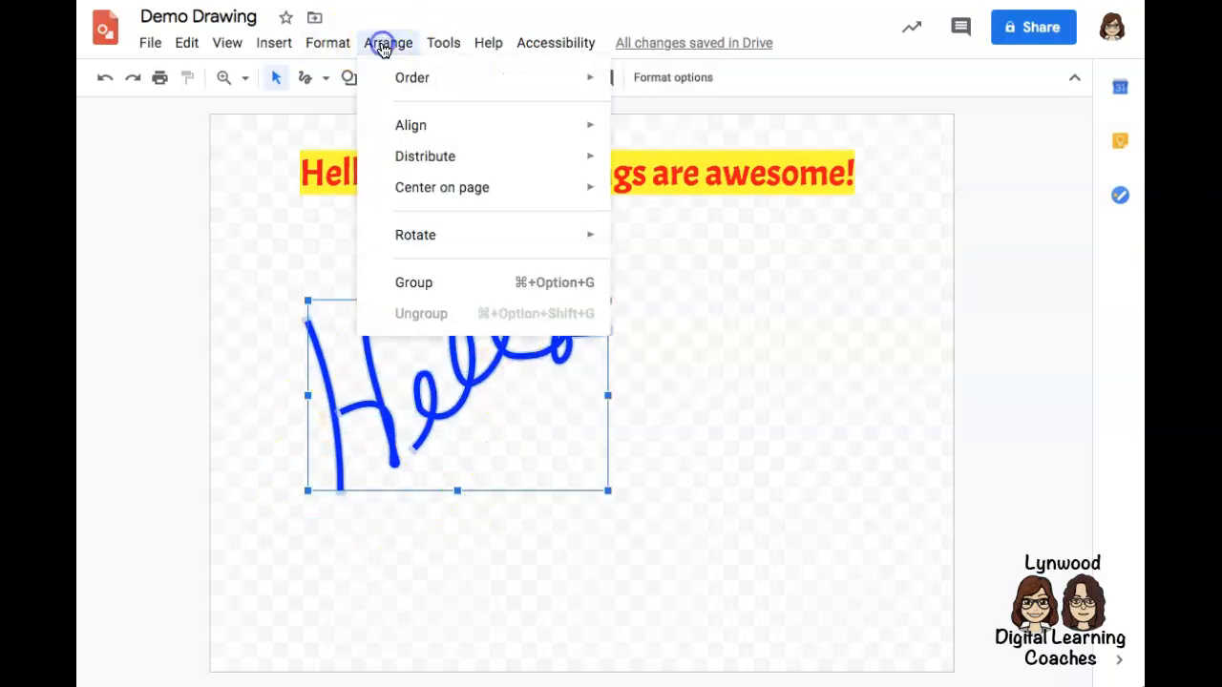
pyautogui.click(445, 281)
pyautogui.click(689, 374)
pyautogui.click(501, 356)
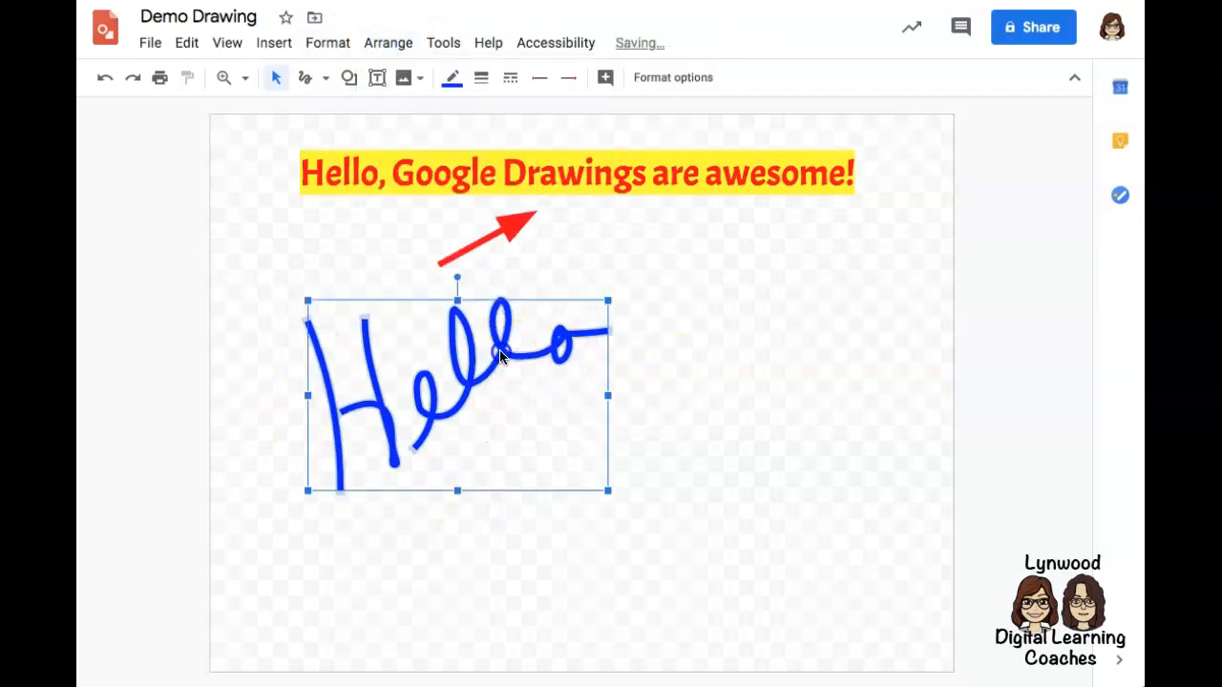
# - Shrink the grouped "Hello" and place it near the canvas's right edge, just below the heading
pyautogui.moveTo(501, 356); pyautogui.dragTo(746, 326)
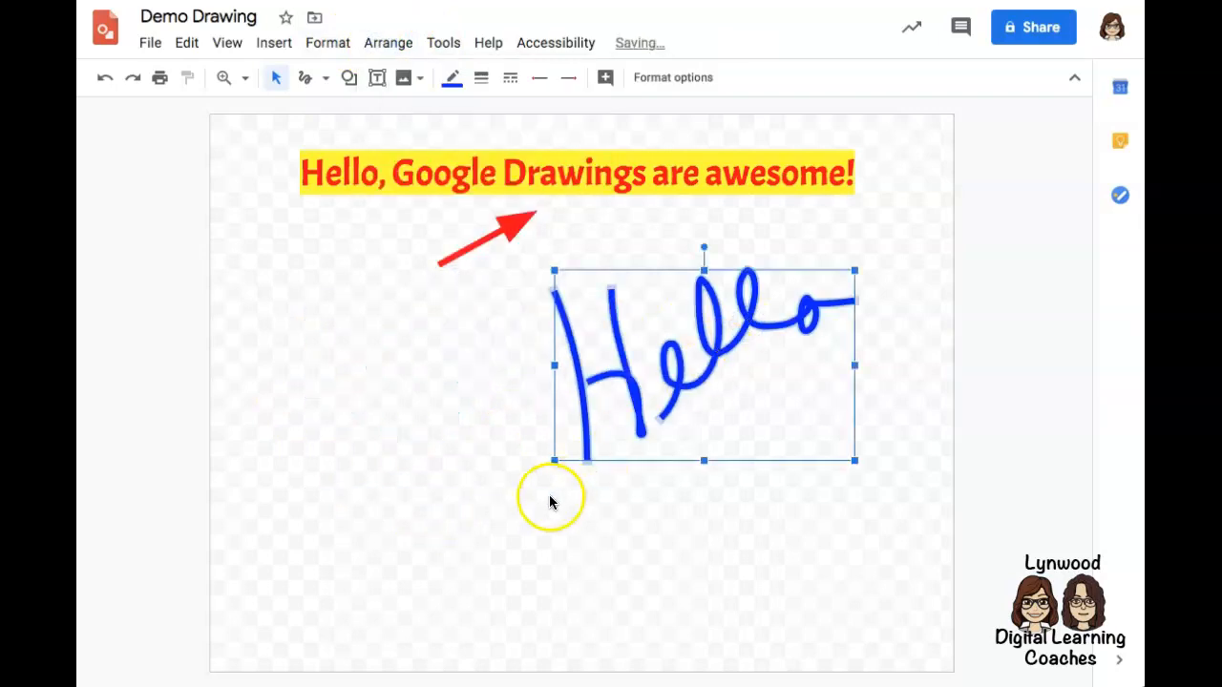
pyautogui.moveTo(552, 462); pyautogui.dragTo(652, 390)
pyautogui.moveTo(744, 343); pyautogui.dragTo(813, 283)
pyautogui.click(526, 299)
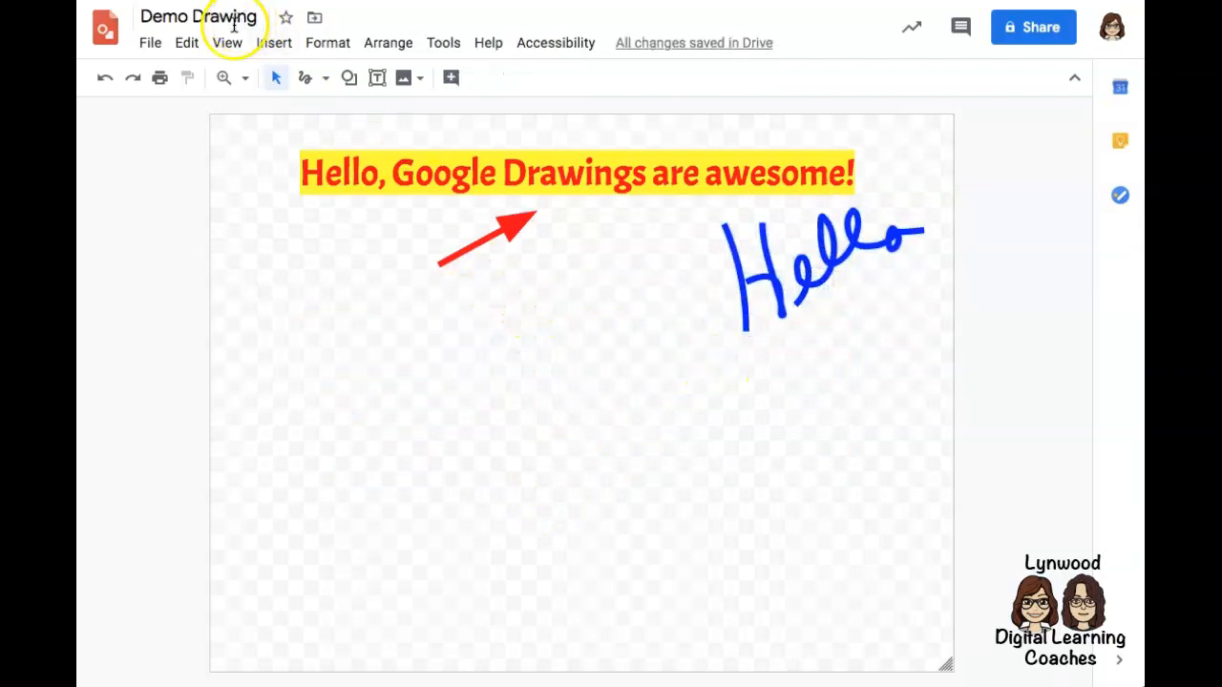
# - Insert word art reading "Google Drawings" on the canvas
pyautogui.click(272, 43)
pyautogui.click(335, 268)
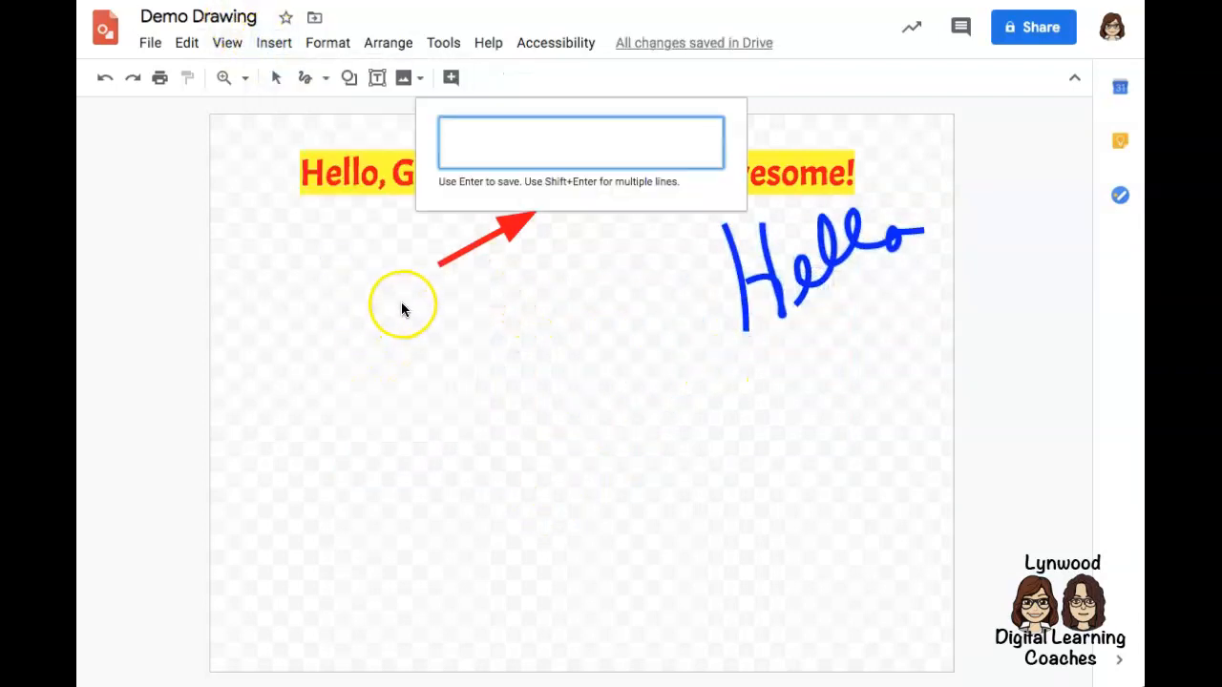
pyautogui.write('Google Drawings')
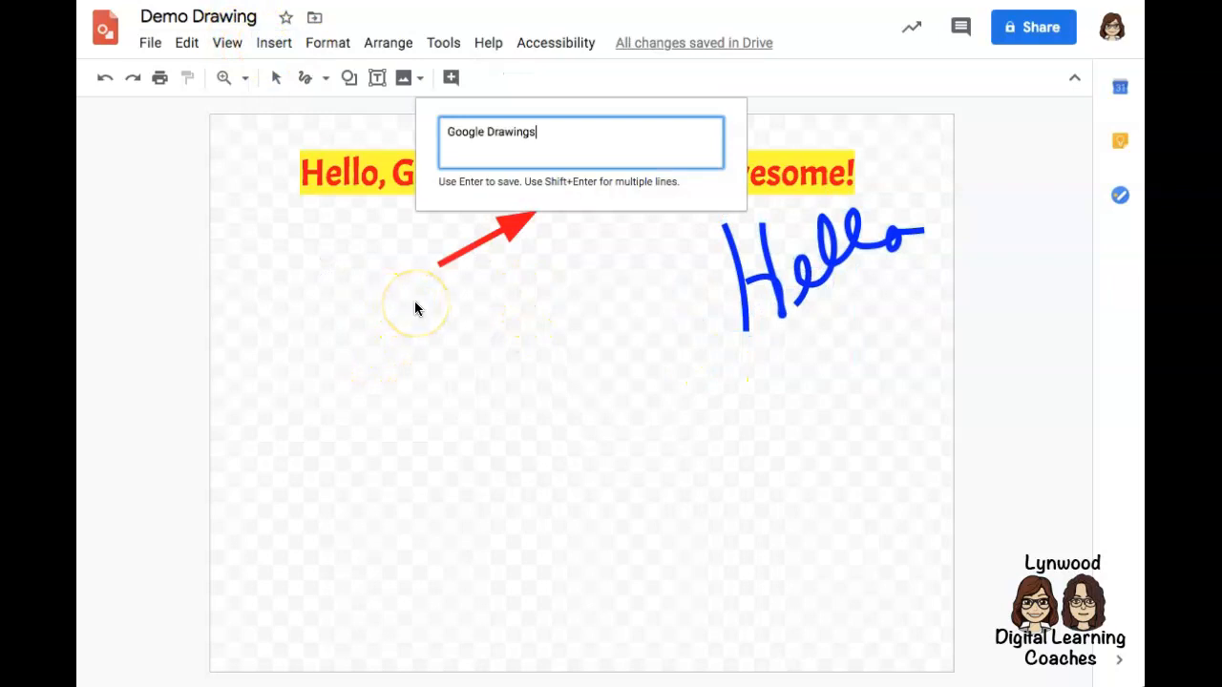
pyautogui.press('Return')
pyautogui.click(603, 353)
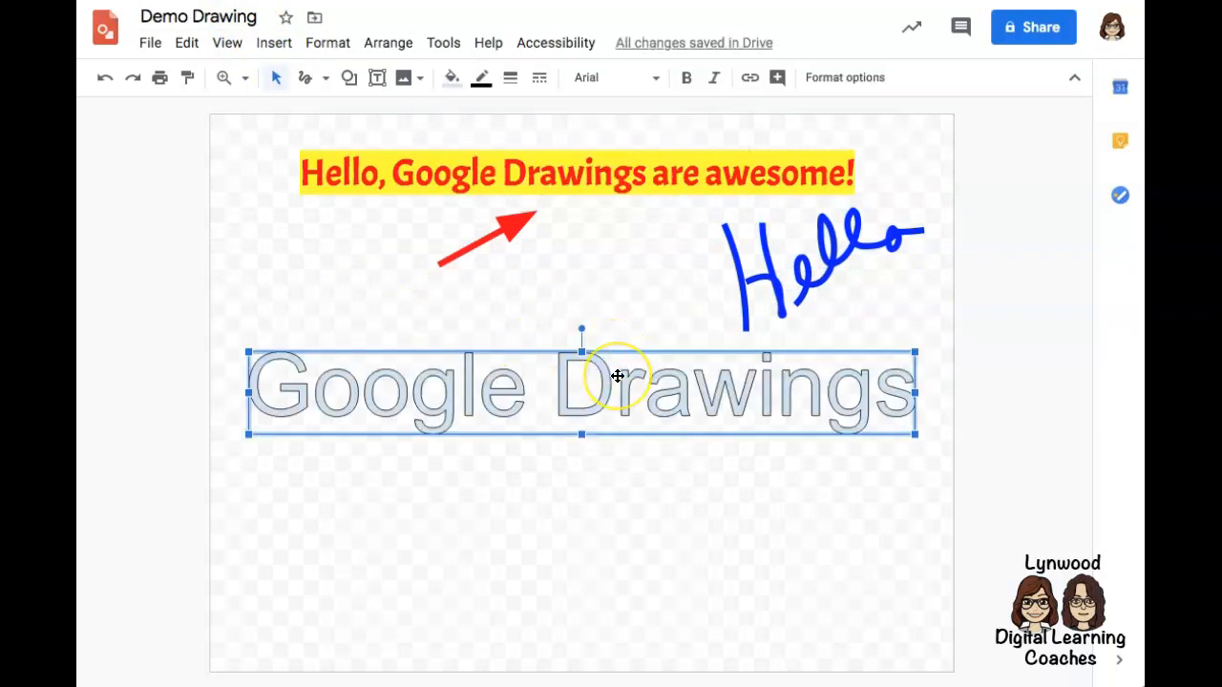
# - Set the "Google Drawings" word art's font to Anton and fill it with blue
pyautogui.click(651, 80)
pyautogui.click(649, 459)
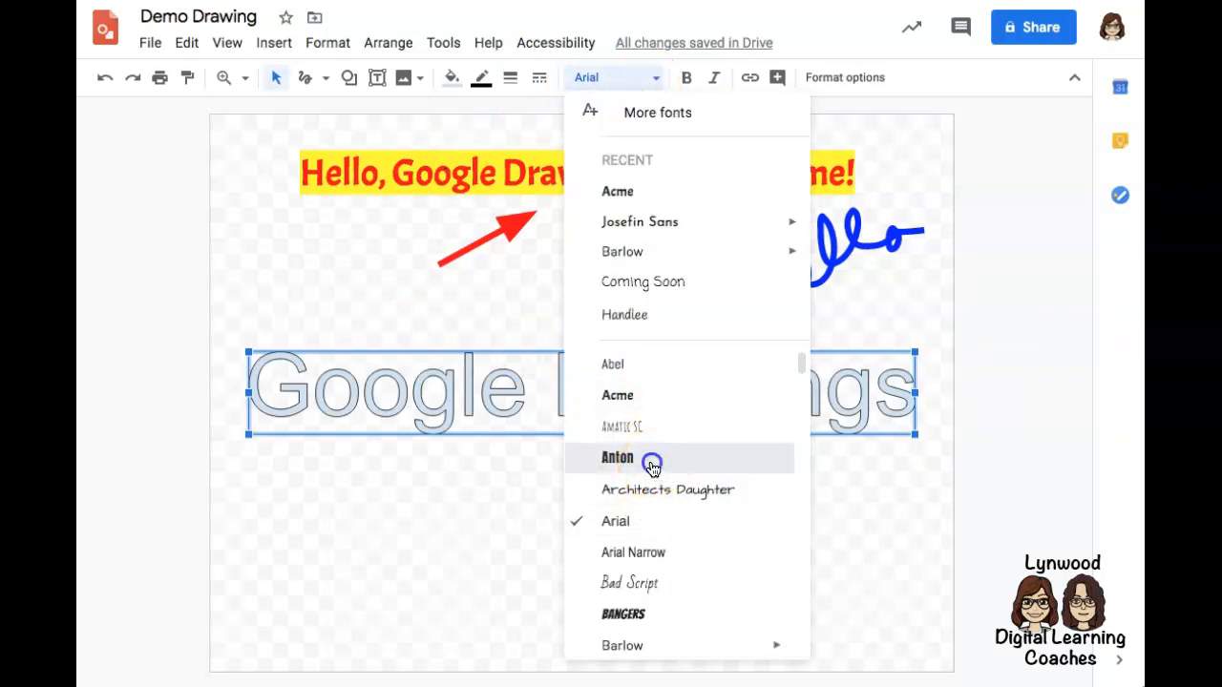
pyautogui.click(449, 80)
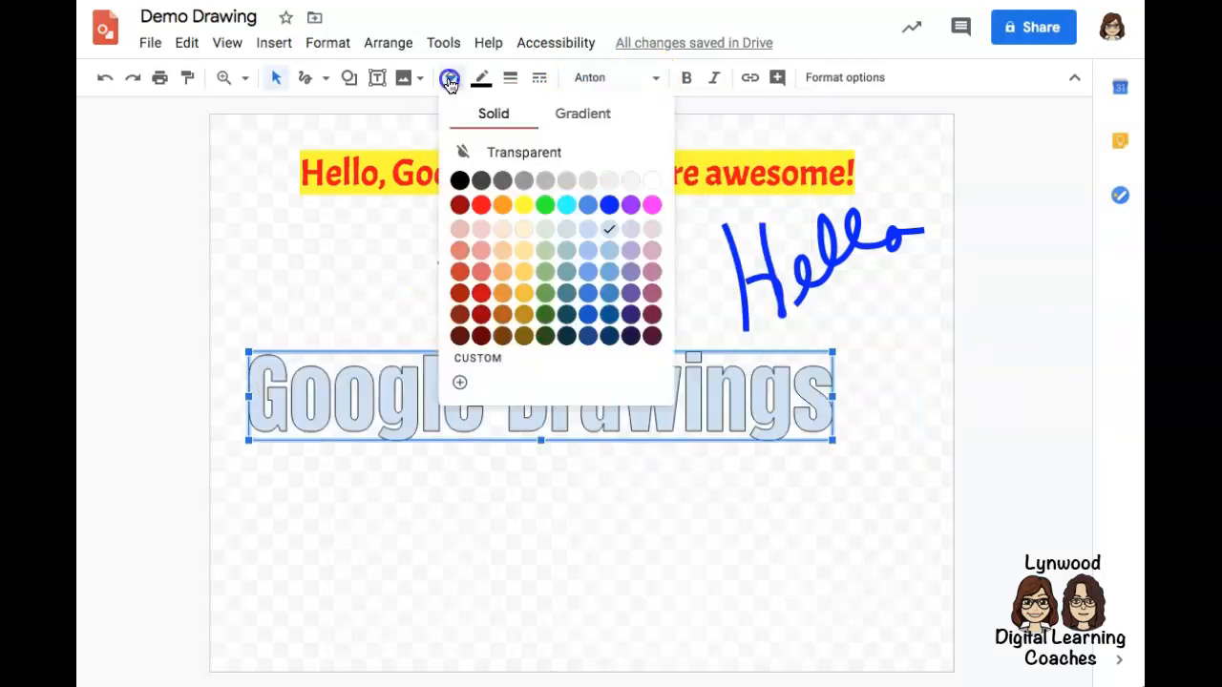
pyautogui.click(607, 207)
# - Give the word art a white outline with a 4px line weight
pyautogui.click(480, 80)
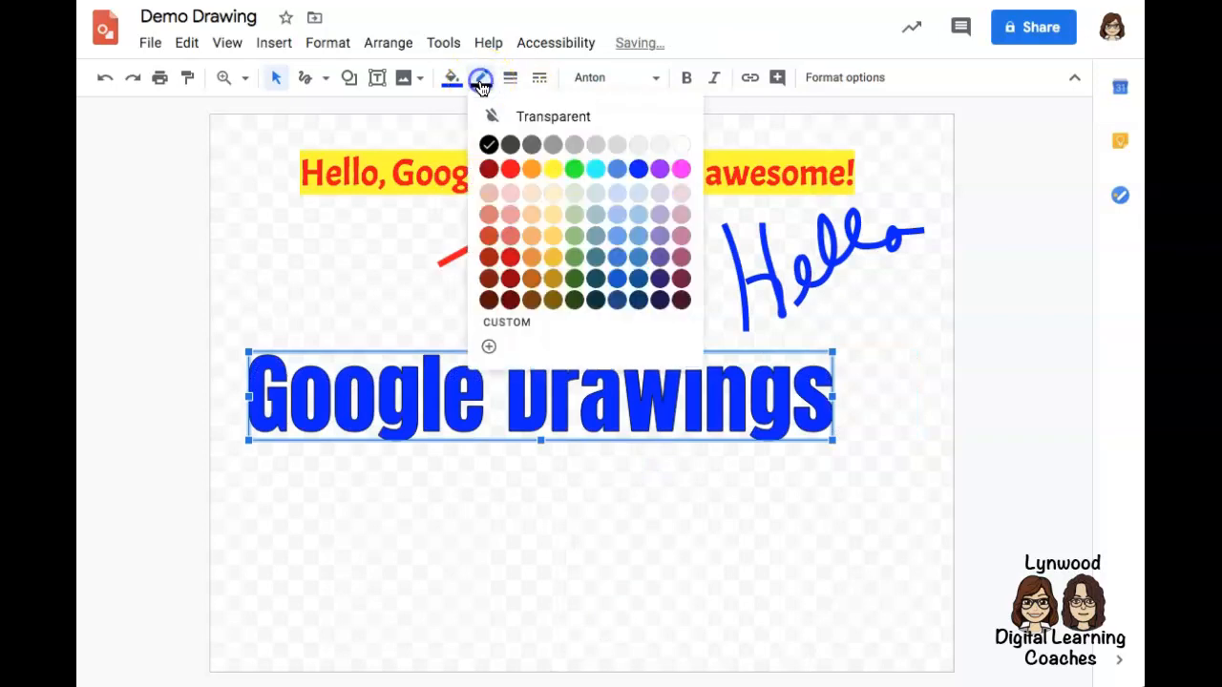
pyautogui.click(680, 144)
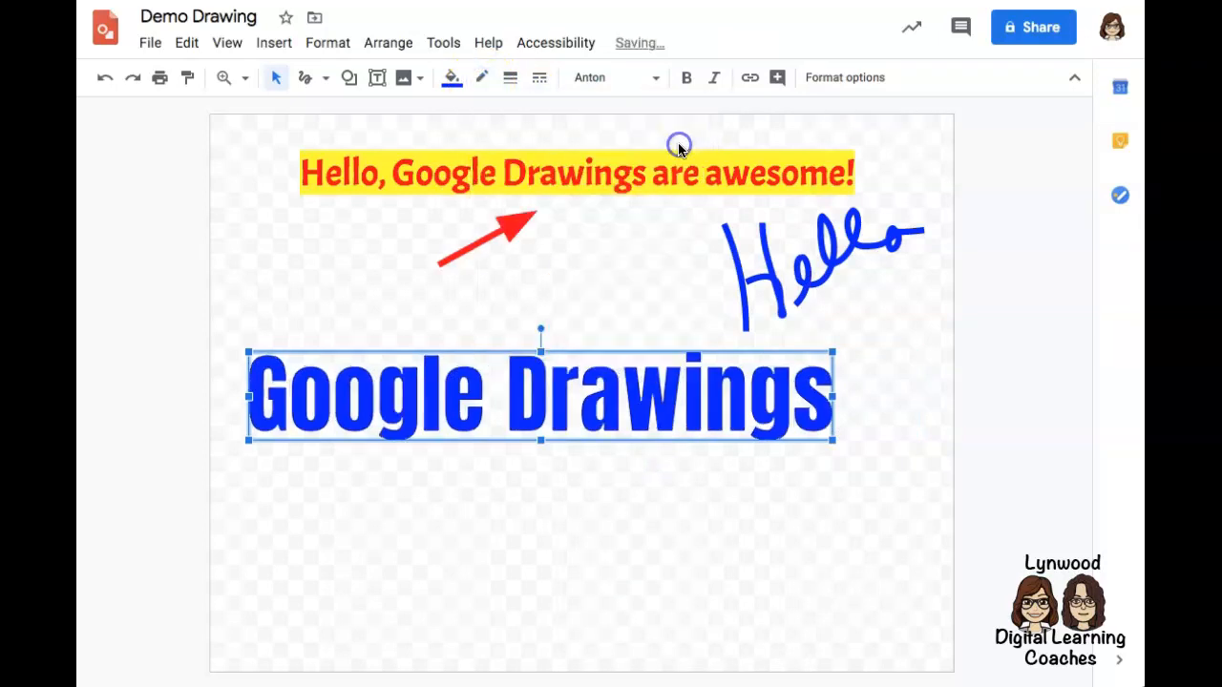
pyautogui.click(510, 78)
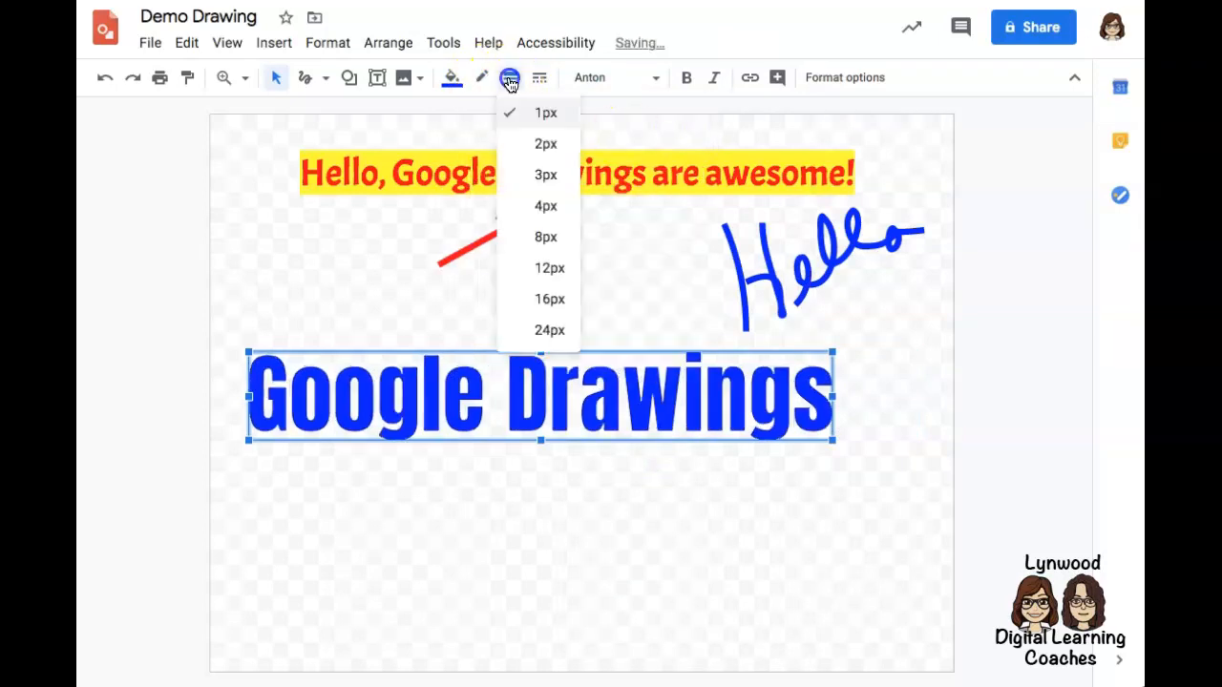
pyautogui.click(530, 217)
# - Change the "Google Drawings" word art's font to Creepster
pyautogui.click(611, 77)
pyautogui.scroll(-3, 644, 602)
pyautogui.scroll(-3, 648, 601)
pyautogui.click(649, 562)
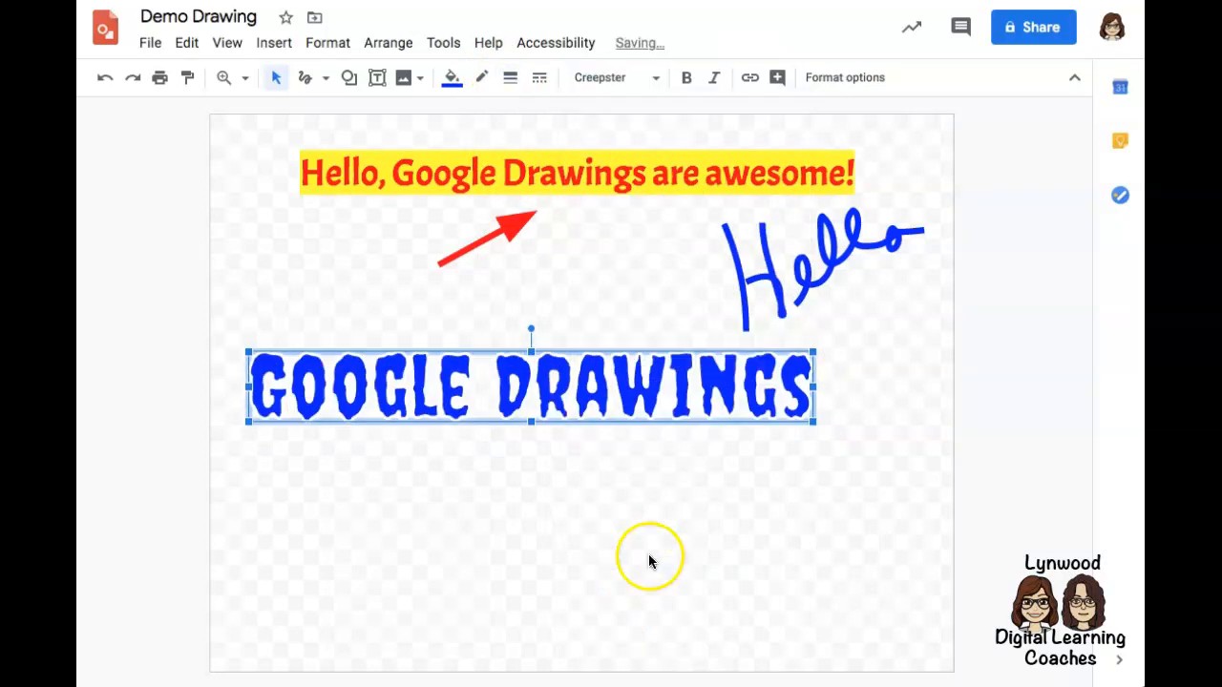
# - Shrink the word art and place it just below the red arrow, to the left of the handwritten "Hello"
pyautogui.moveTo(655, 393); pyautogui.dragTo(621, 385)
pyautogui.moveTo(452, 401); pyautogui.dragTo(454, 313)
pyautogui.click(592, 459)
# - Insert the circular "Past, Future, Present" image from the recent Google Drive files and shrink it in the canvas's lower-left area
pyautogui.click(273, 44)
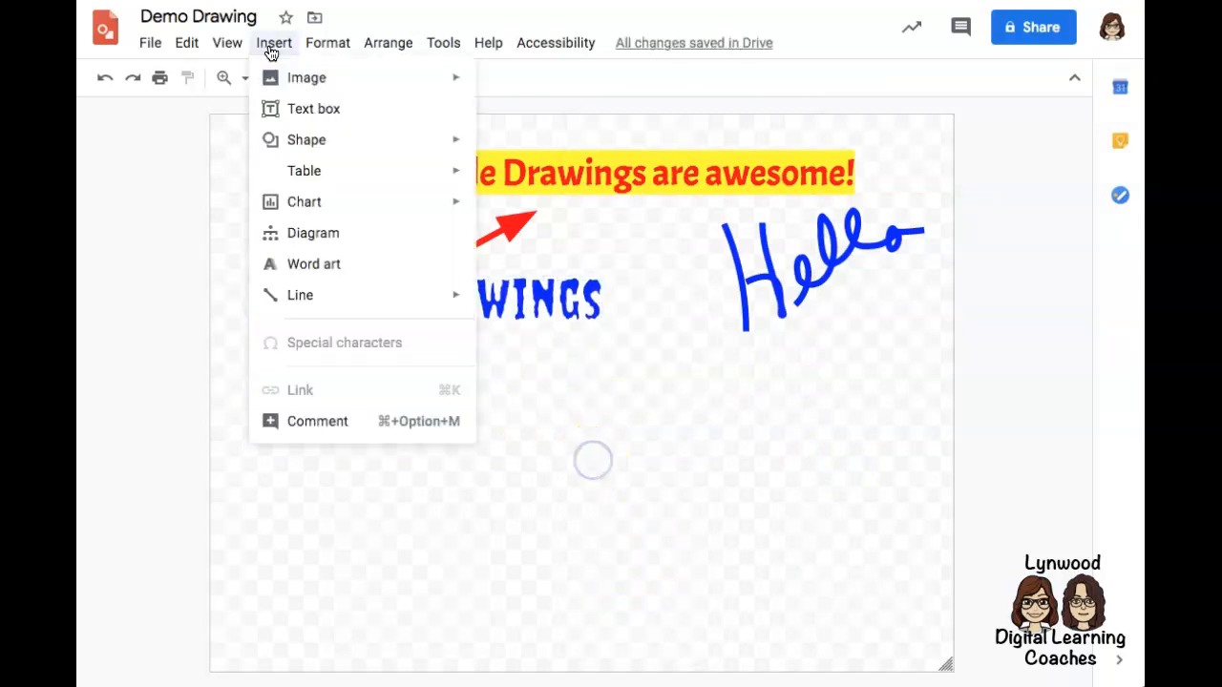
pyautogui.click(321, 203)
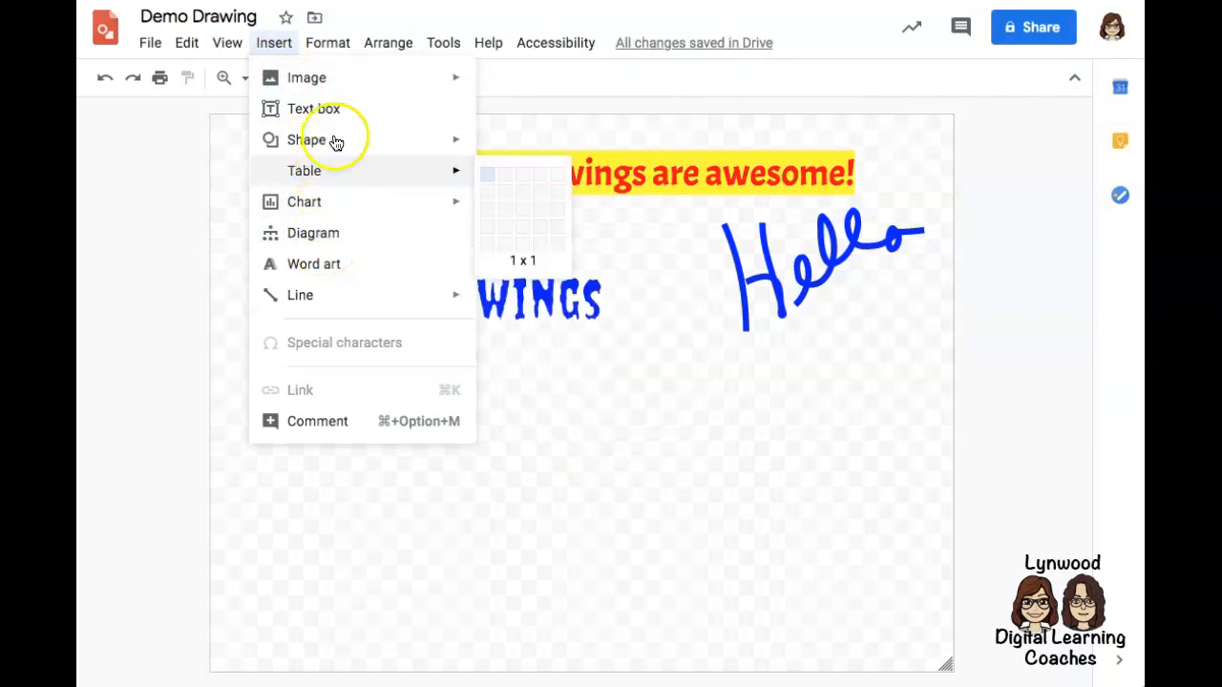
pyautogui.moveTo(292, 82)
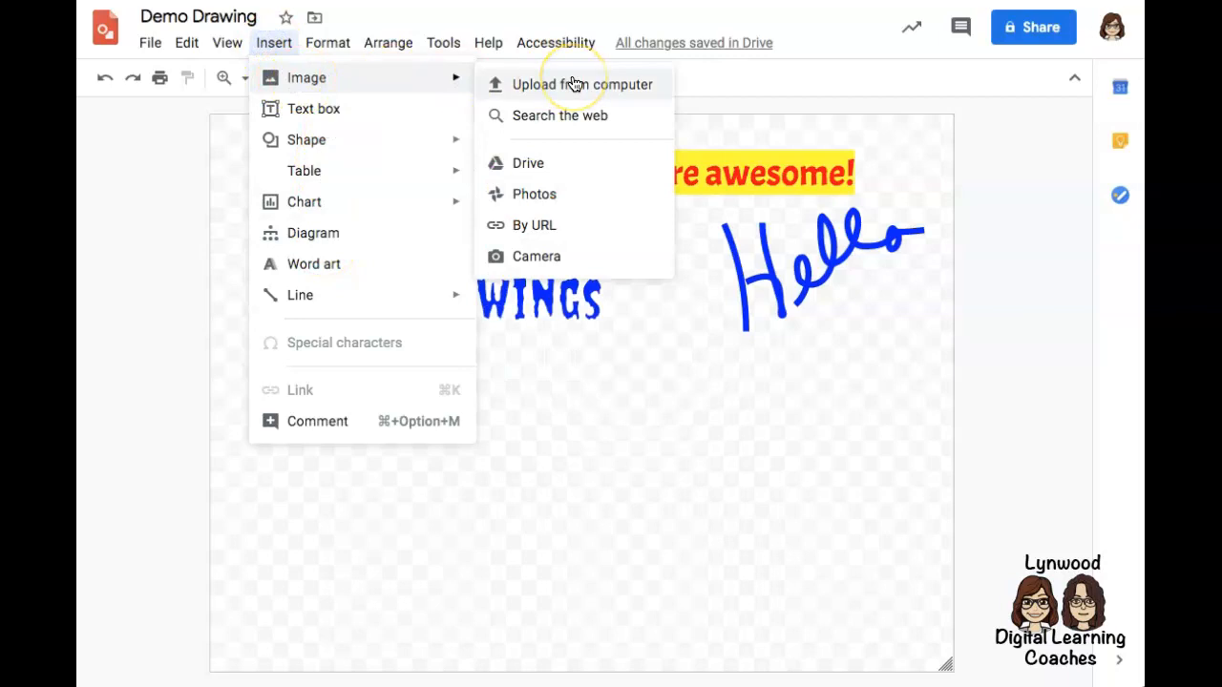
pyautogui.click(530, 165)
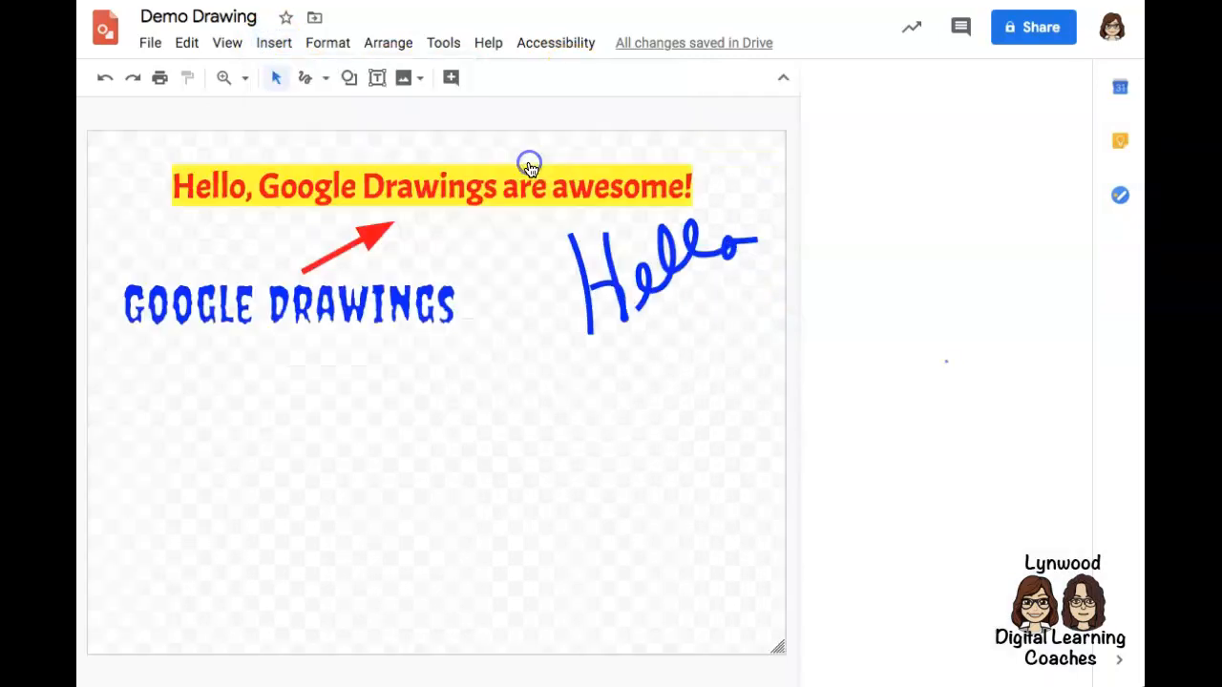
pyautogui.click(997, 471)
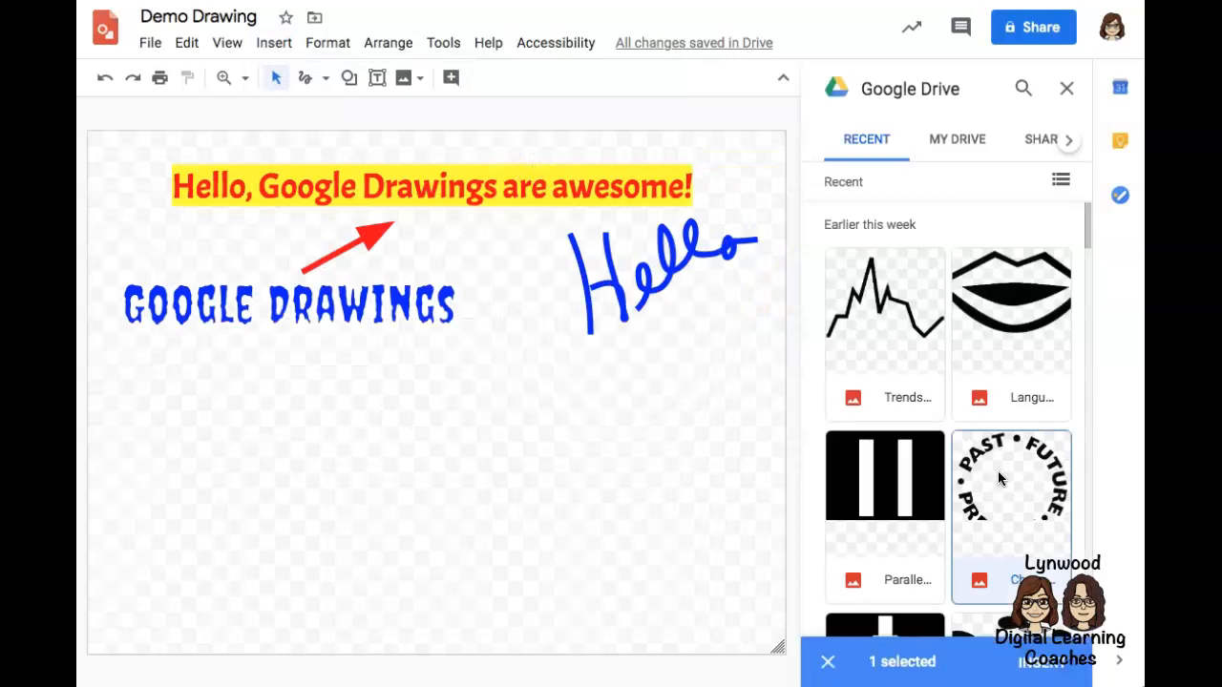
pyautogui.click(1053, 668)
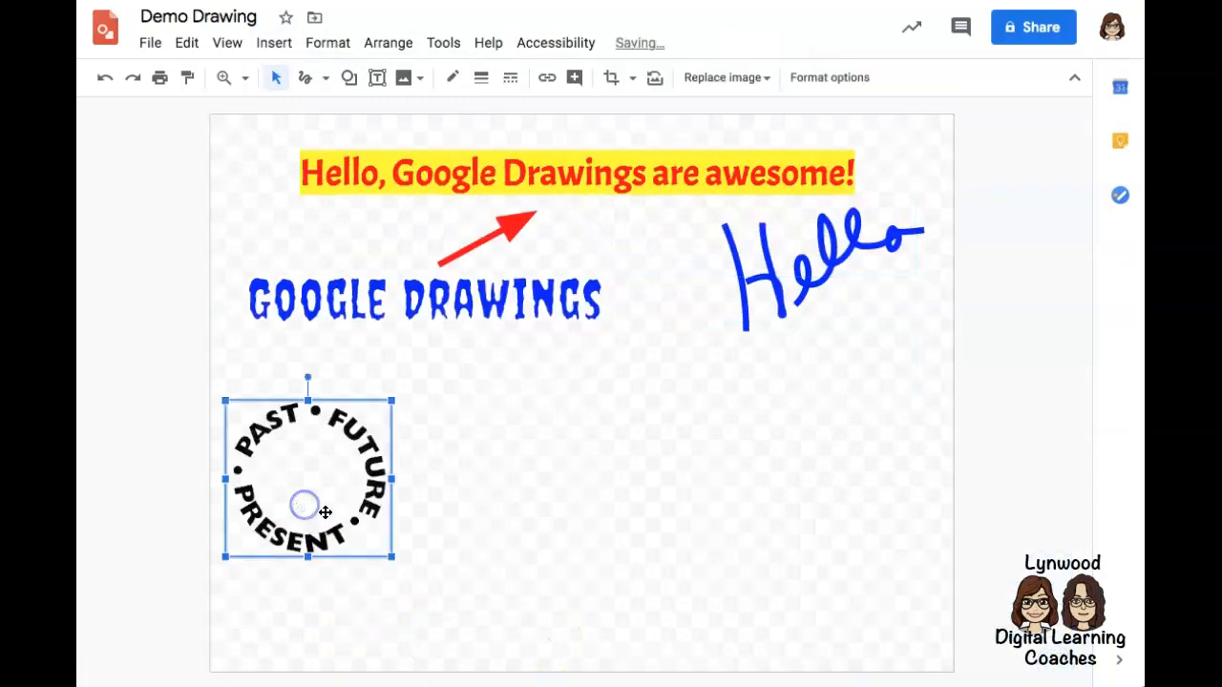
pyautogui.moveTo(391, 558); pyautogui.dragTo(343, 527)
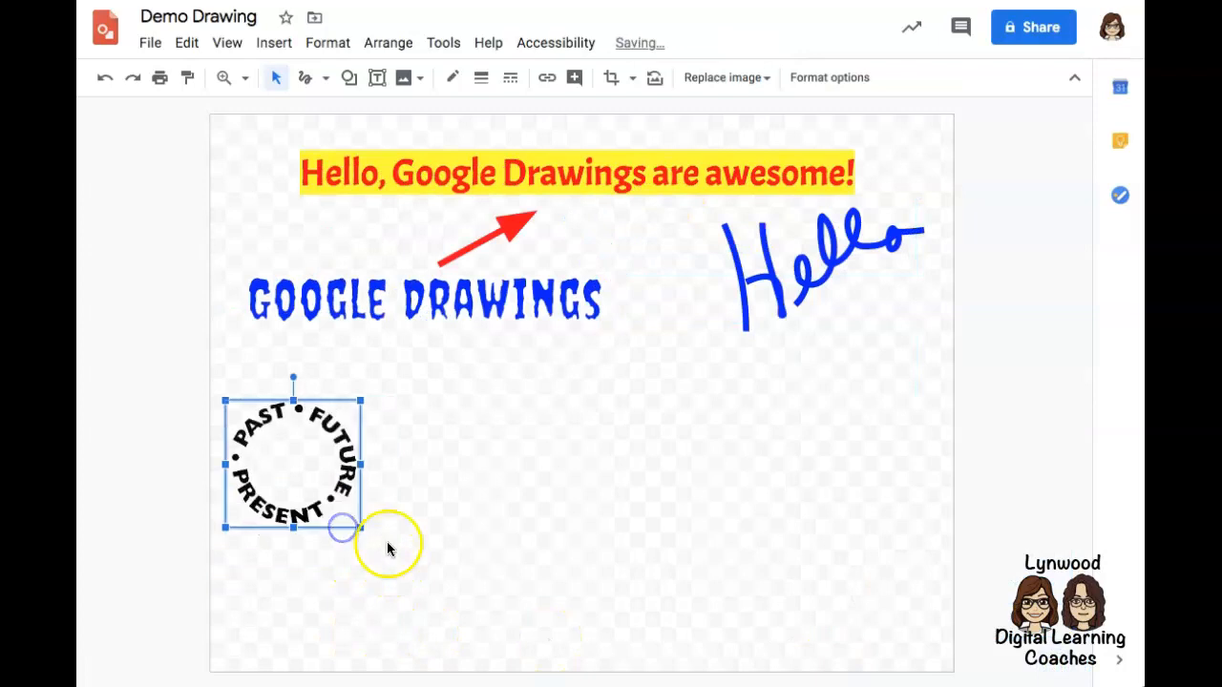
pyautogui.click(427, 504)
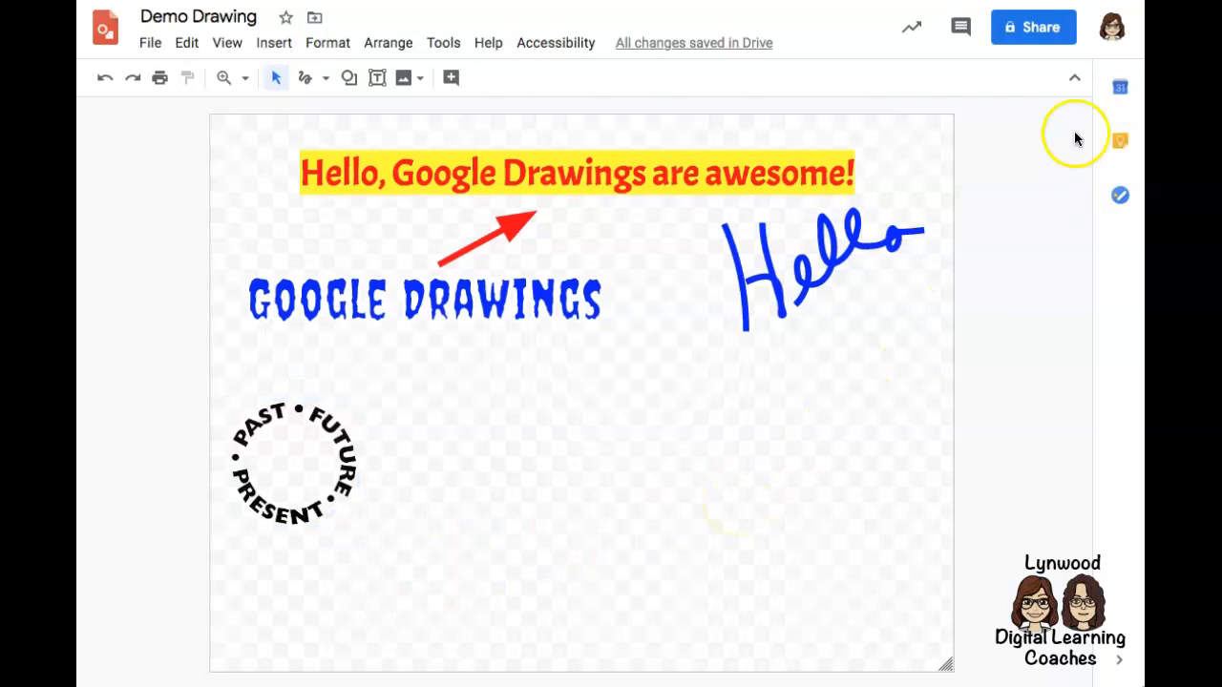
# - Turn on link sharing so anyone at Lynwood Unified School District with the link can edit, and copy the link
pyautogui.click(1029, 28)
pyautogui.click(391, 331)
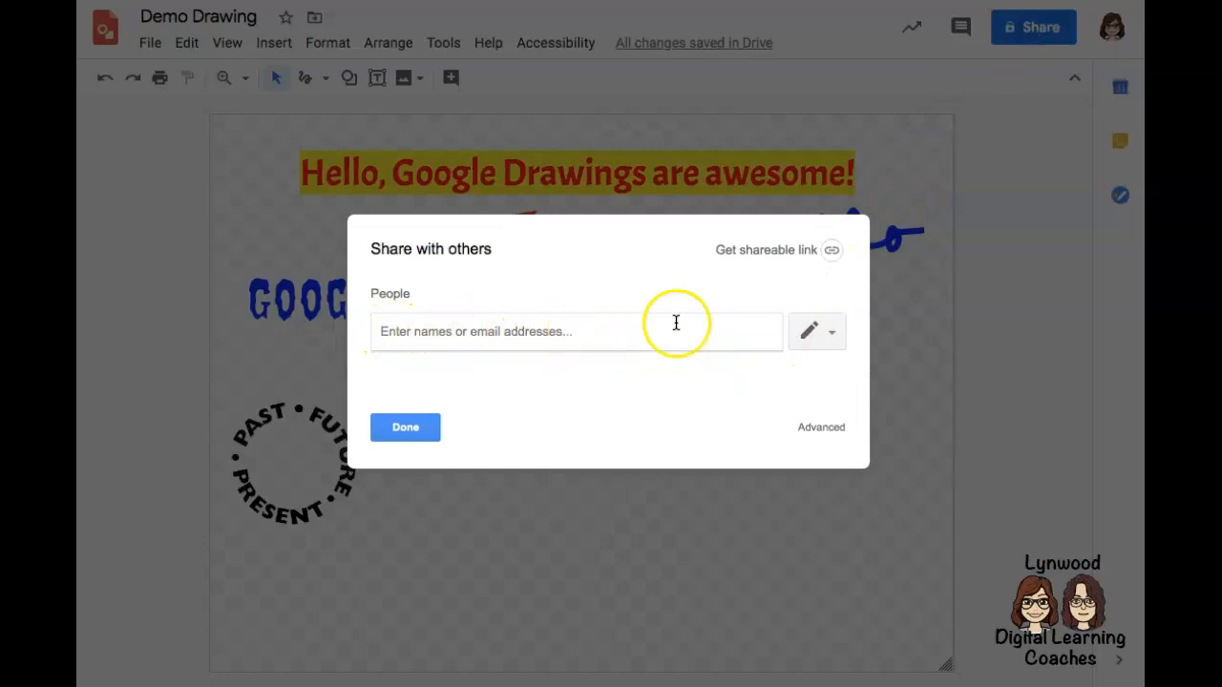
pyautogui.click(827, 253)
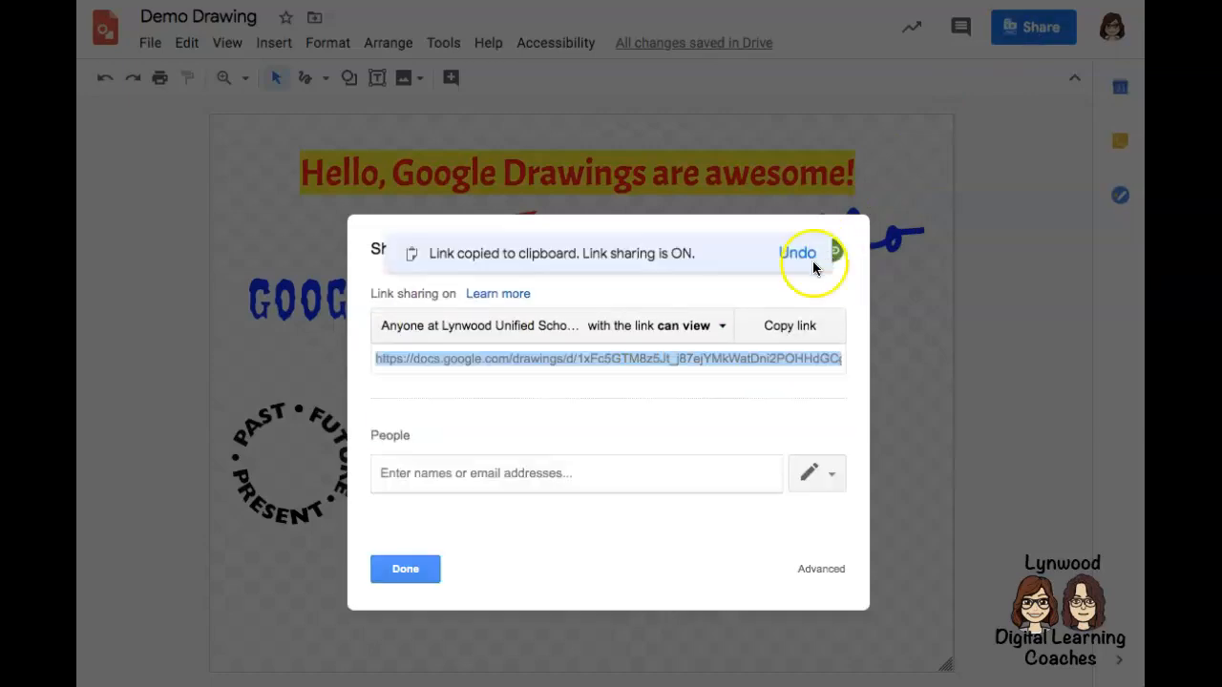
pyautogui.click(718, 328)
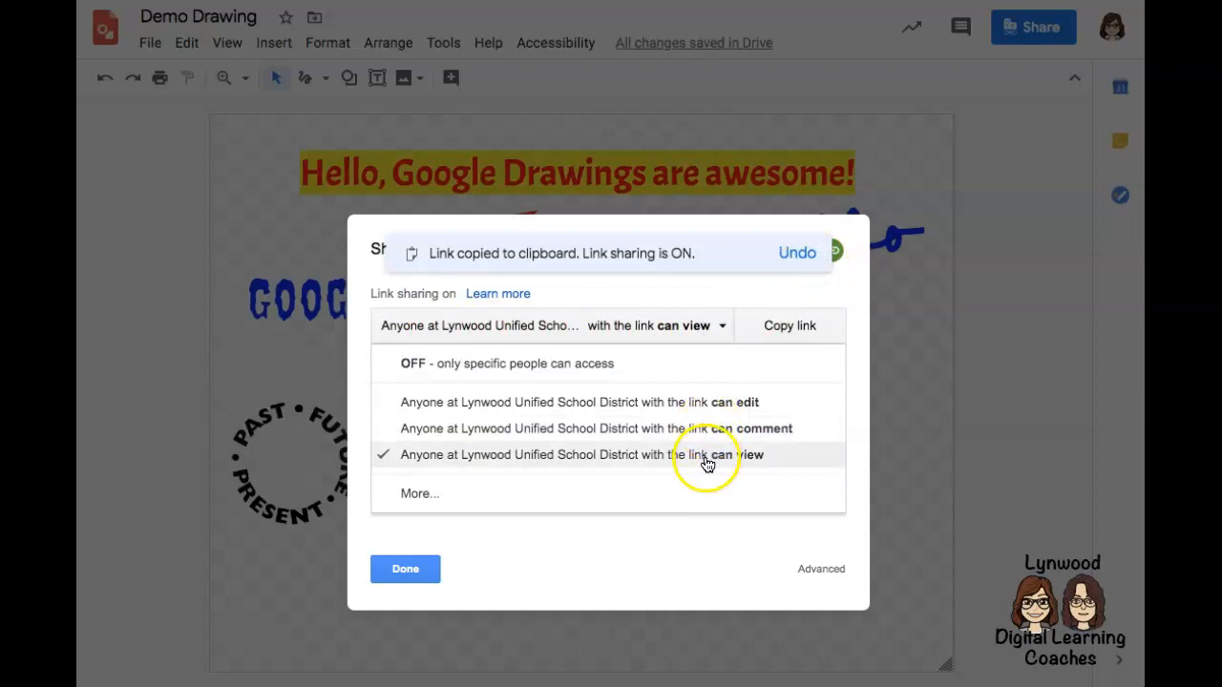
pyautogui.click(712, 401)
pyautogui.click(792, 327)
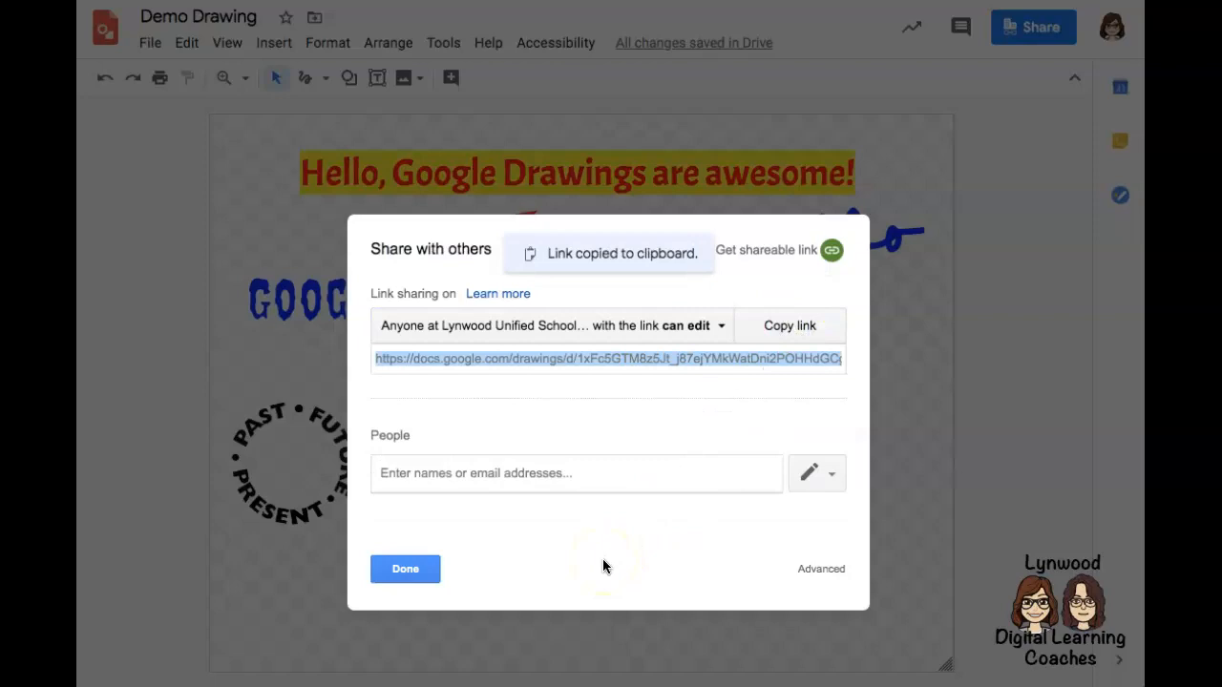
pyautogui.click(404, 571)
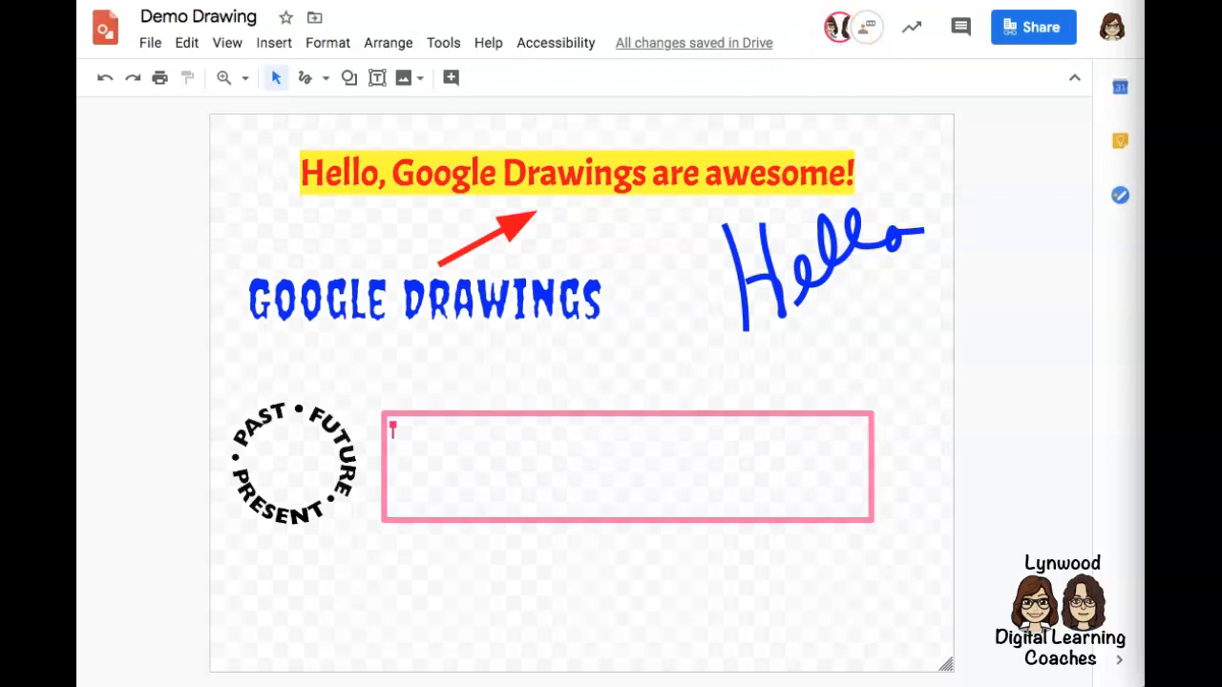
pyautogui.hotkey('ctrl', 'v')
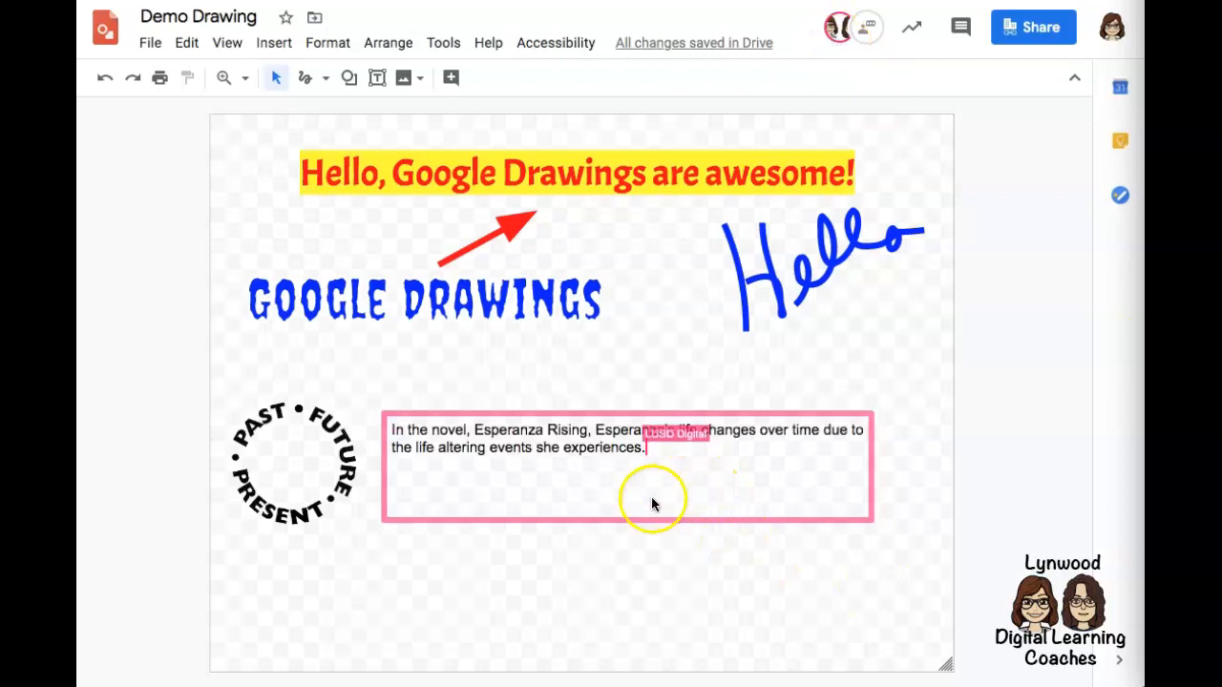
pyautogui.click(850, 617)
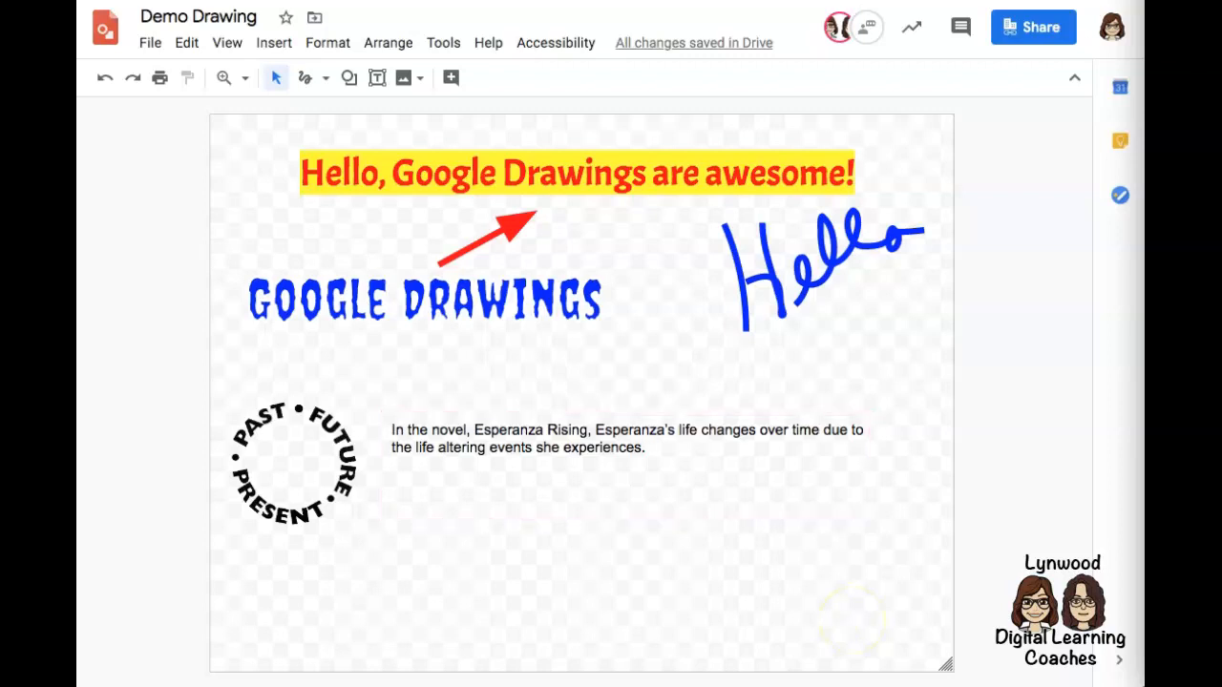
# - Reposition the text box containing the Esperanza Rising sentence beside the circular image
pyautogui.click(556, 435)
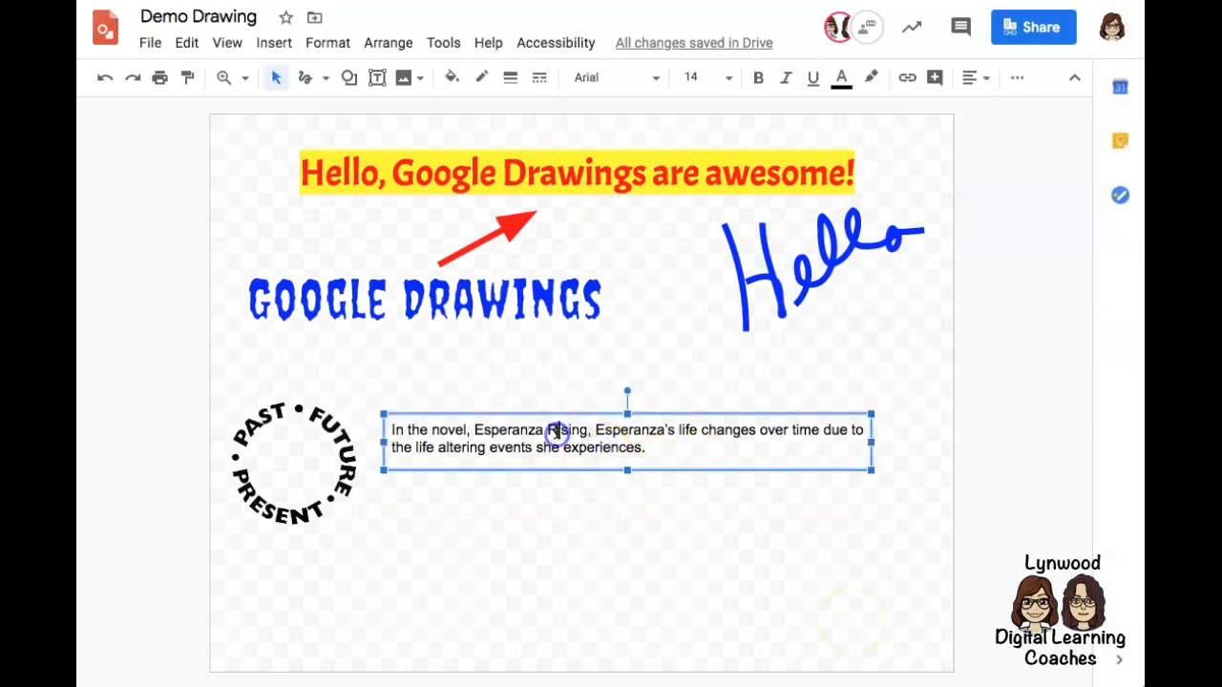
pyautogui.moveTo(564, 415); pyautogui.dragTo(441, 539)
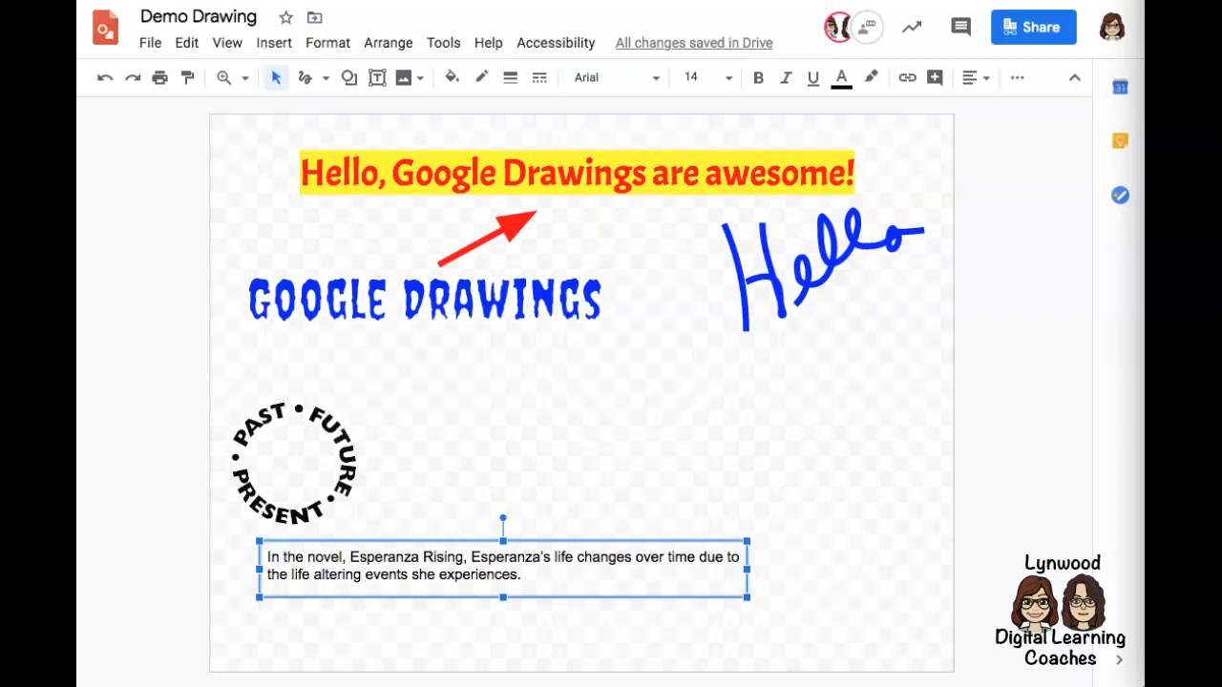
pyautogui.hotkey('ctrl', 'z')
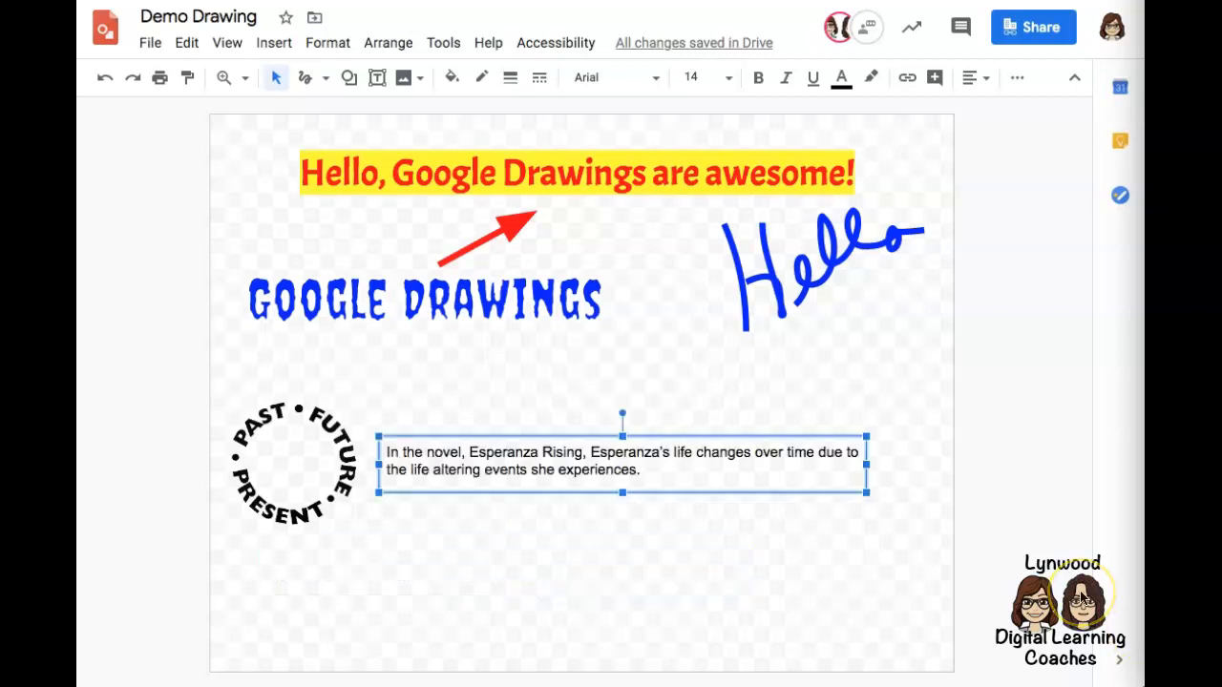